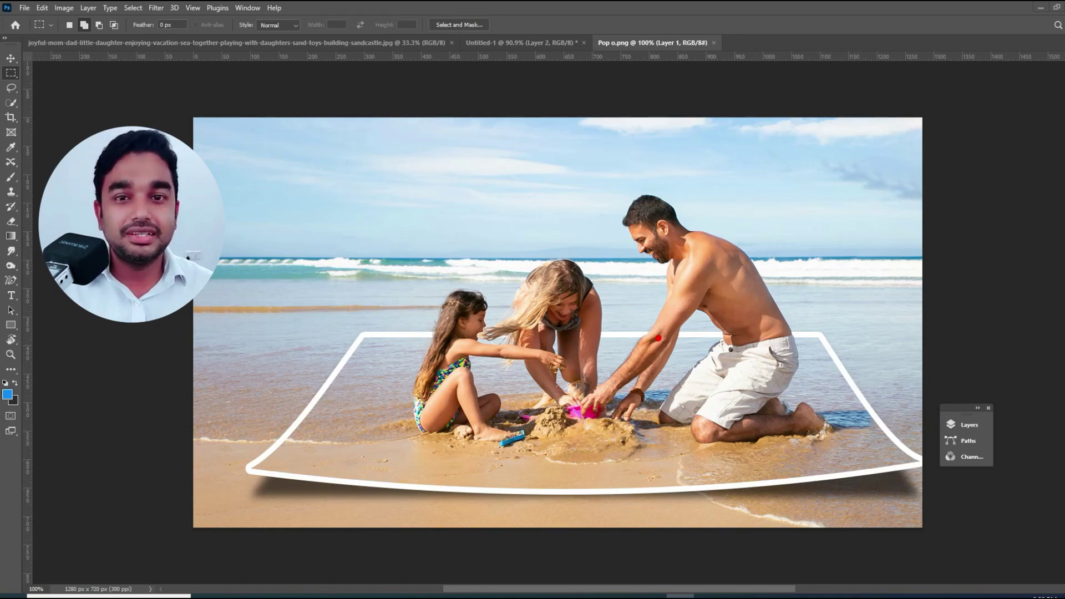
# - Inspect the finished pop-out beach result in Pop o.png
pyautogui.moveTo(825, 247)
pyautogui.mouseDown()
pyautogui.moveTo(768, 223)
pyautogui.moveTo(357, 502)
pyautogui.moveTo(866, 325)
pyautogui.moveTo(794, 243)
pyautogui.mouseUp()
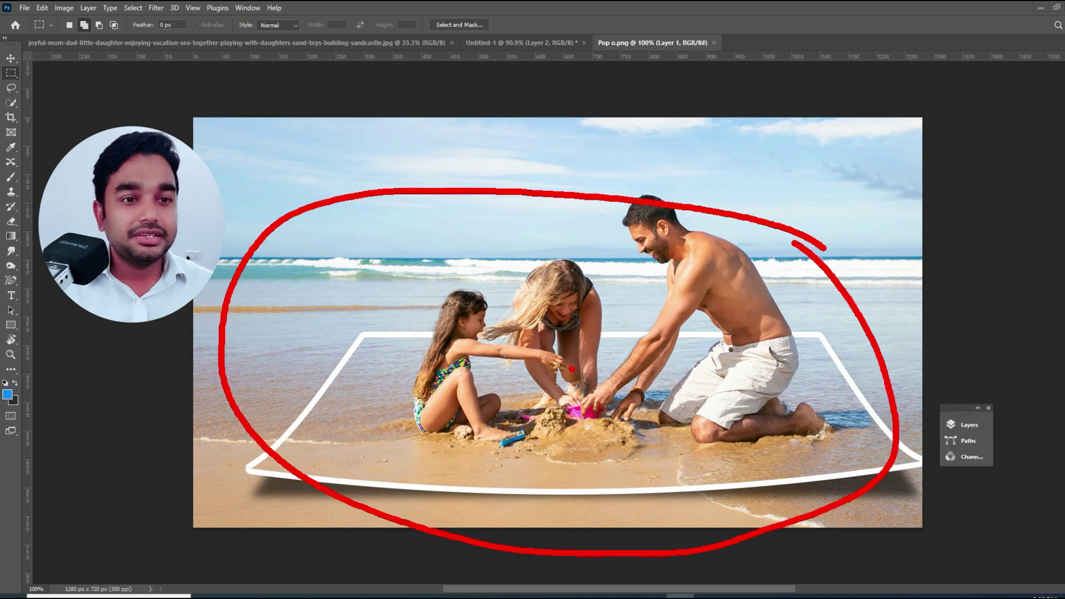
pyautogui.press('Escape')
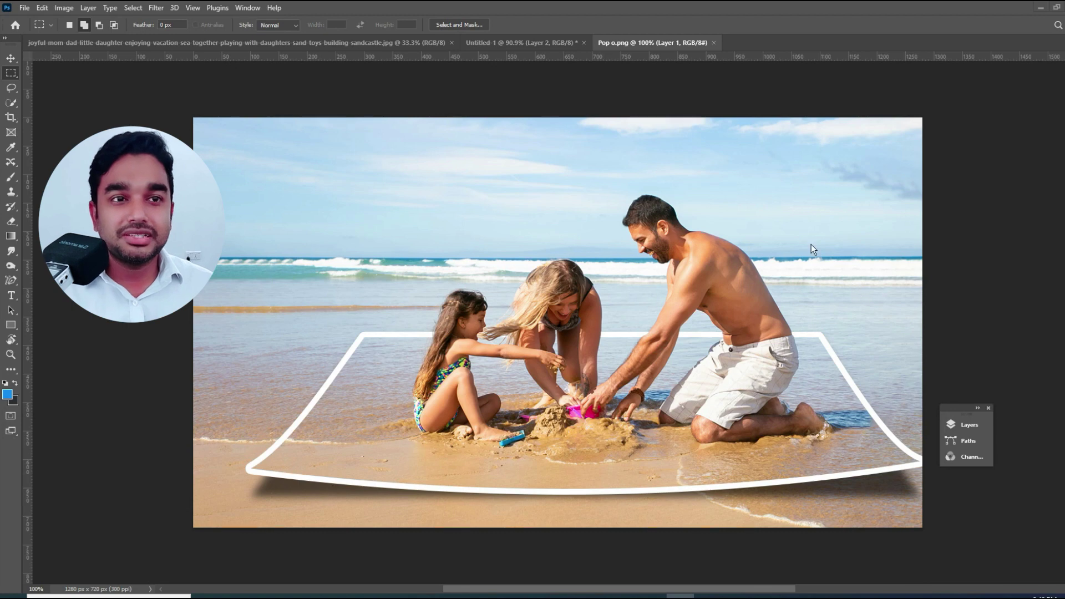
# - Switch to Untitled-1 with the beach photo and bring up its Layers panel
pyautogui.click(545, 48)
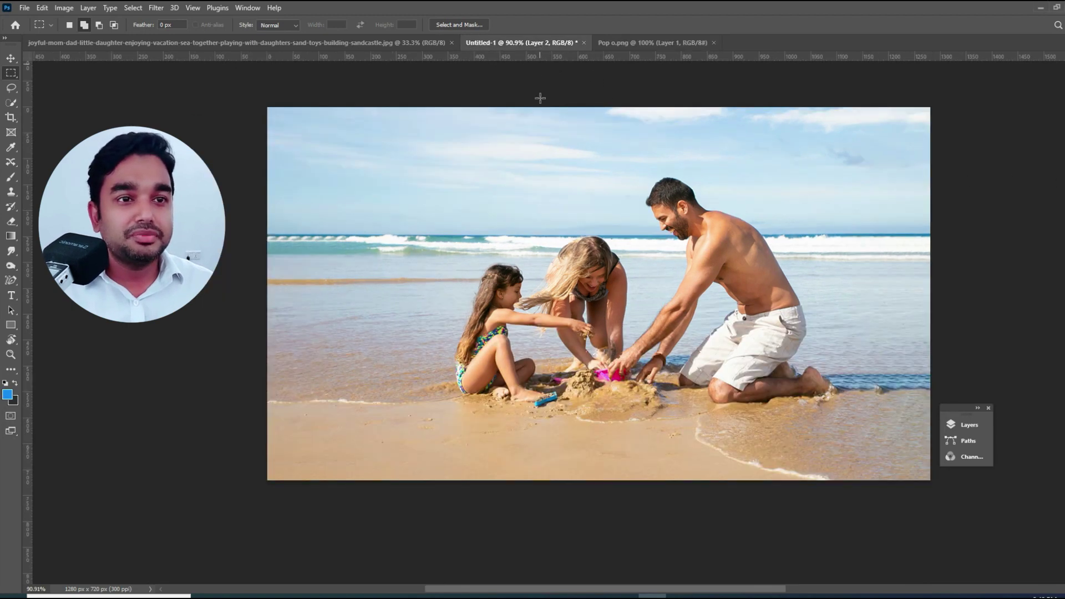
pyautogui.moveTo(700, 217); pyautogui.dragTo(675, 234)
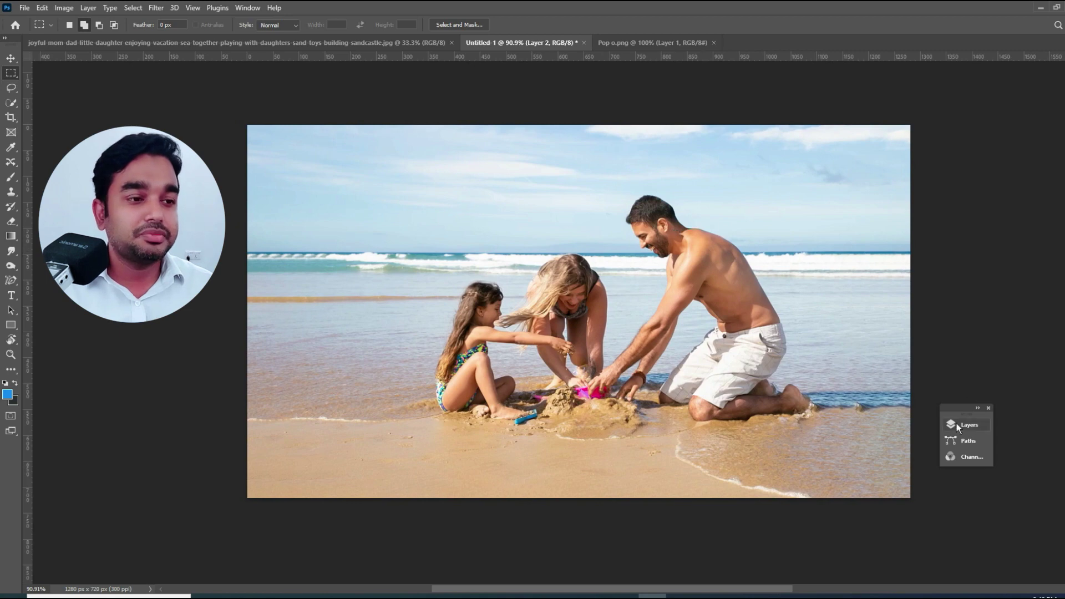
pyautogui.click(960, 425)
pyautogui.moveTo(960, 409); pyautogui.dragTo(808, 399)
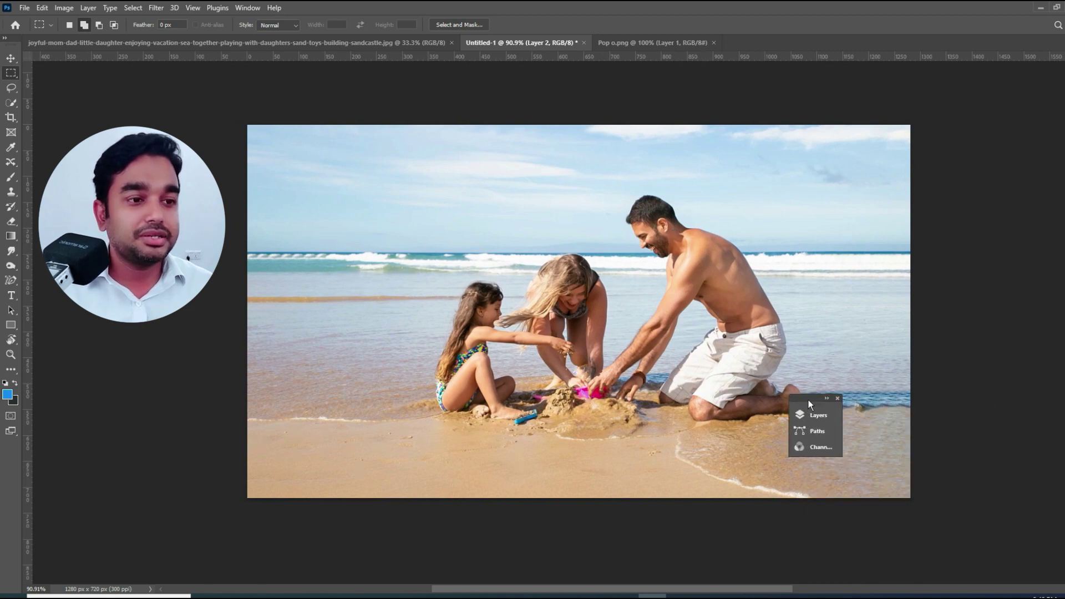
pyautogui.click(813, 414)
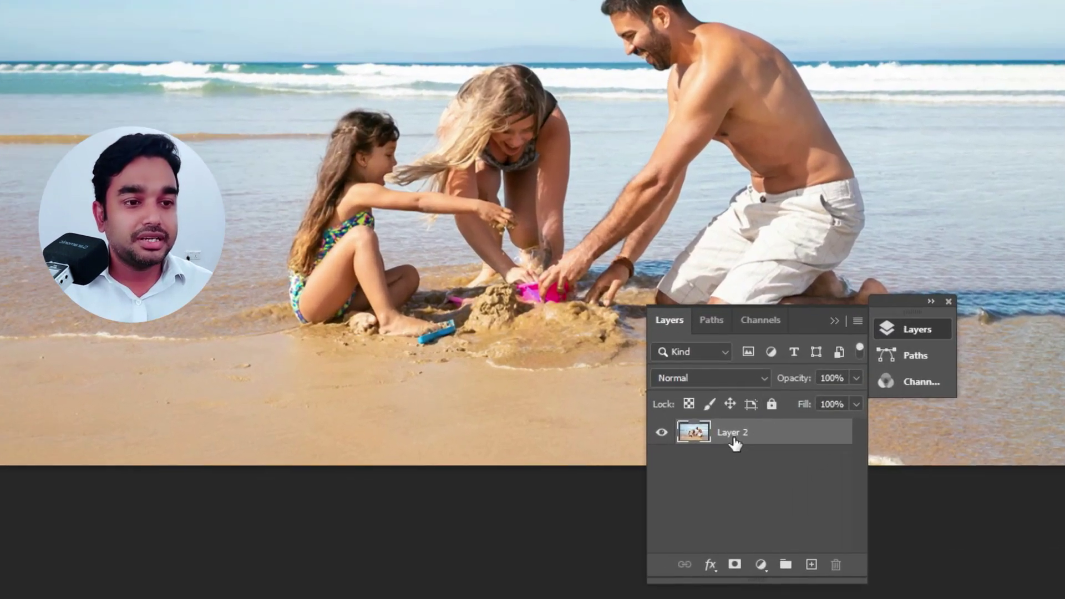
# - Duplicate the photo layer twice with Ctrl+J, keeping only Layer 2 copy visible and selected
pyautogui.hotkey('ctrl', 'j')
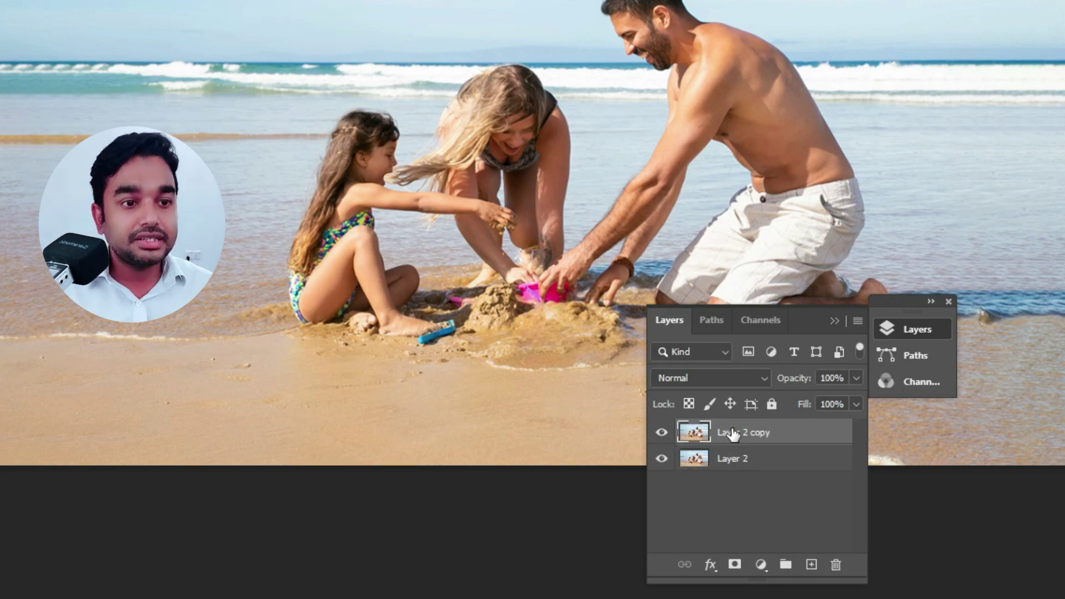
pyautogui.hotkey('ctrl', 'j')
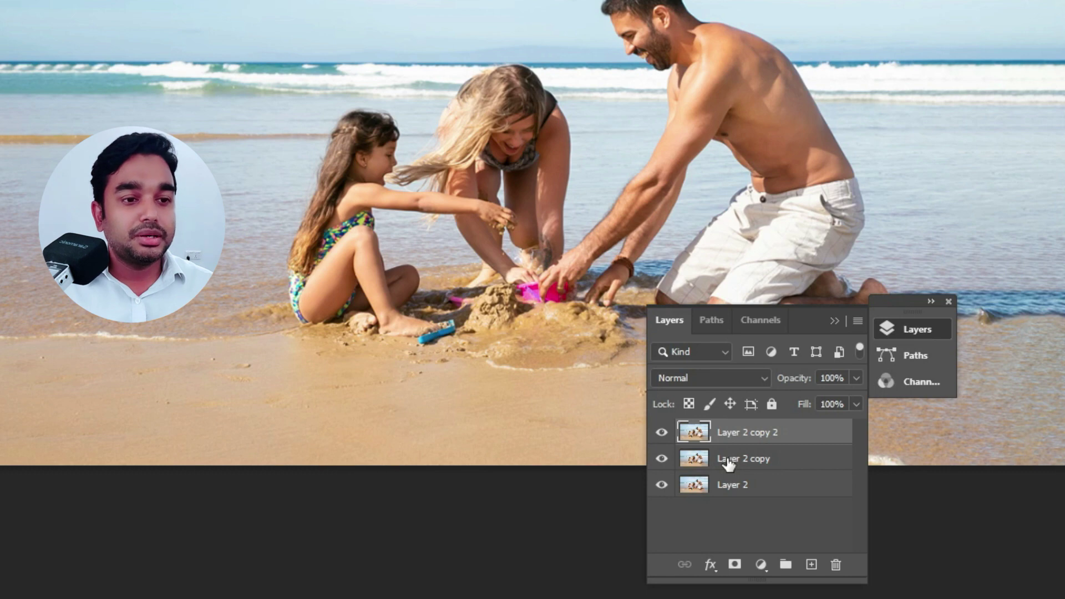
pyautogui.click(730, 465)
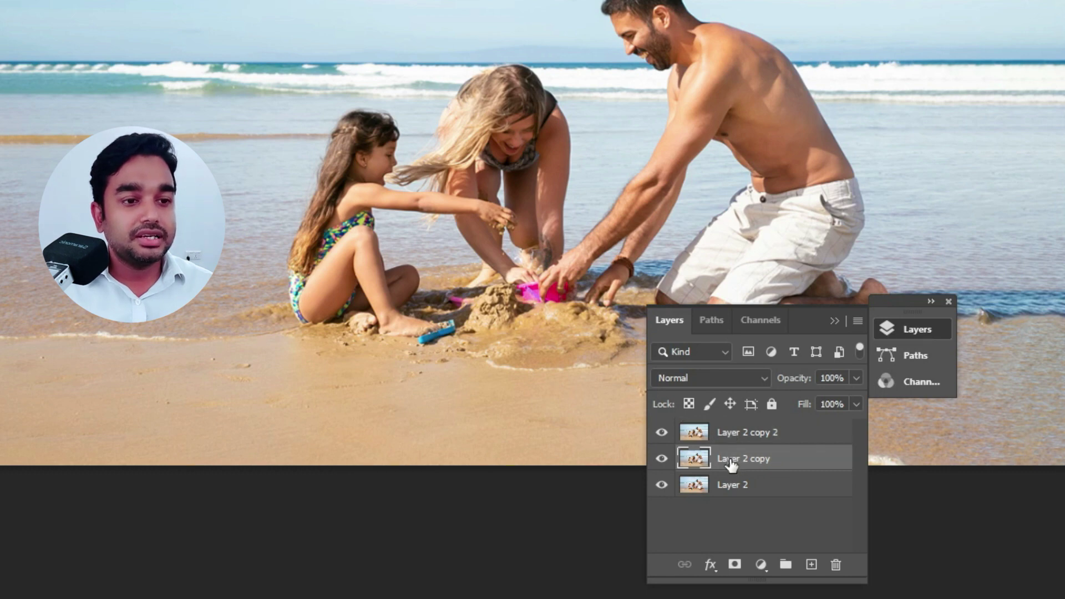
pyautogui.click(662, 485)
pyautogui.click(662, 432)
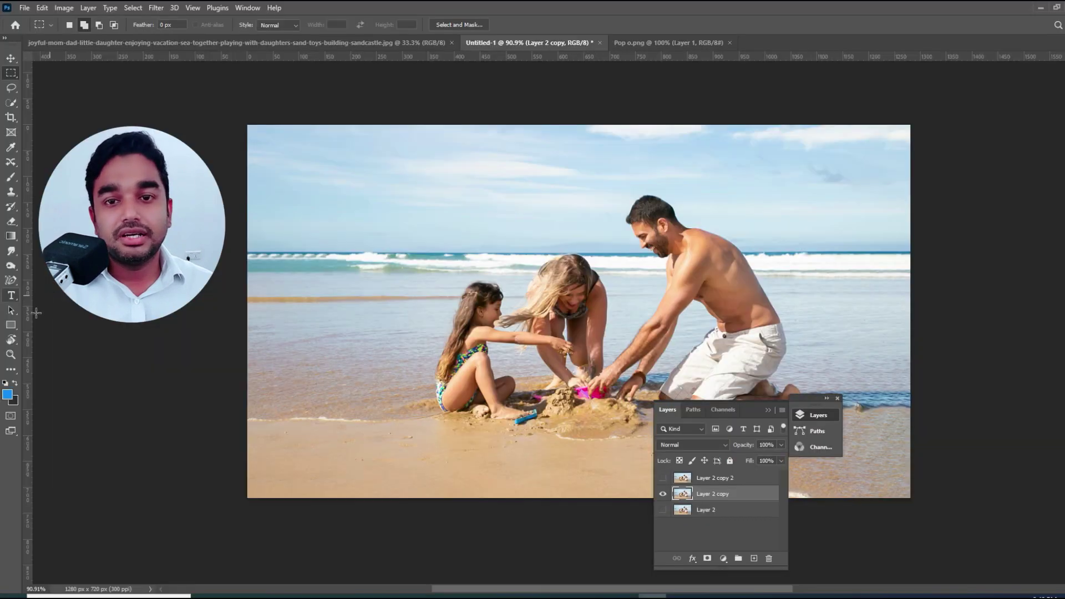
# - Draw a white-filled rectangle over the lower half of the beach photo
pyautogui.click(16, 324)
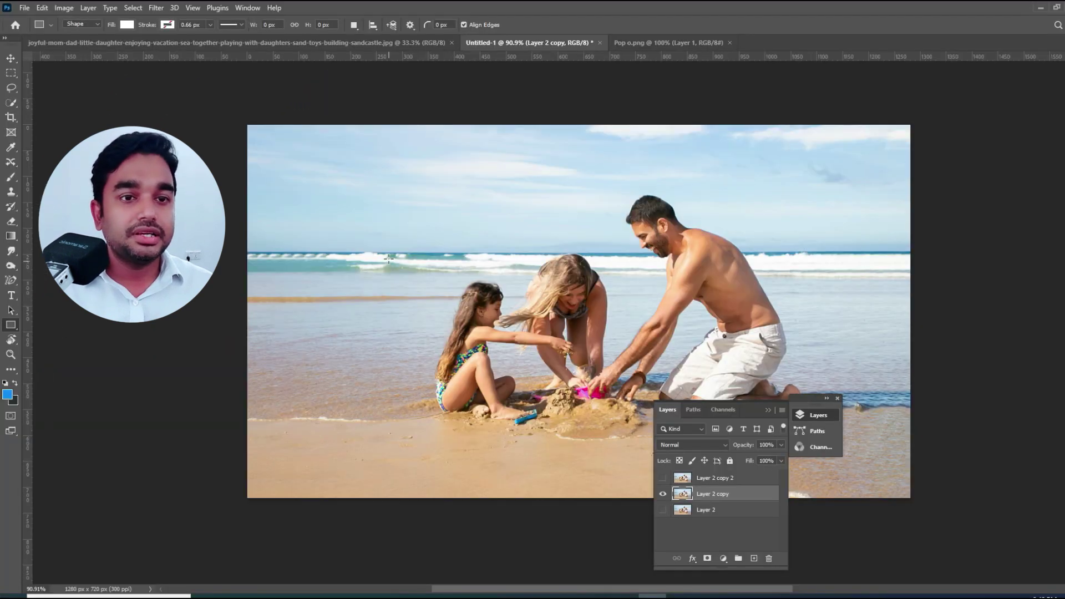
pyautogui.moveTo(389, 259); pyautogui.dragTo(863, 477)
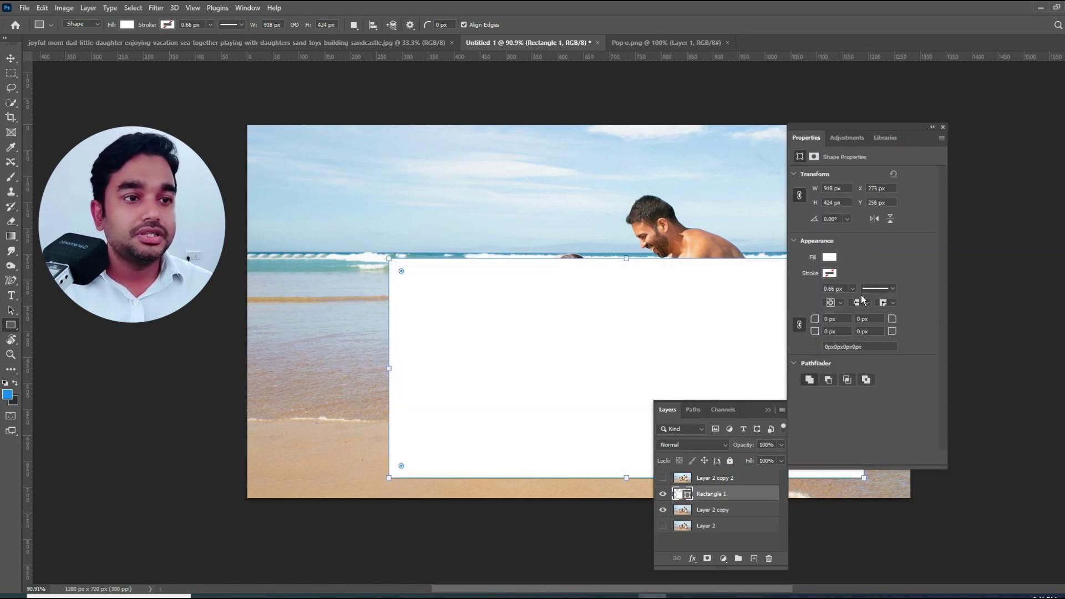
pyautogui.click(830, 263)
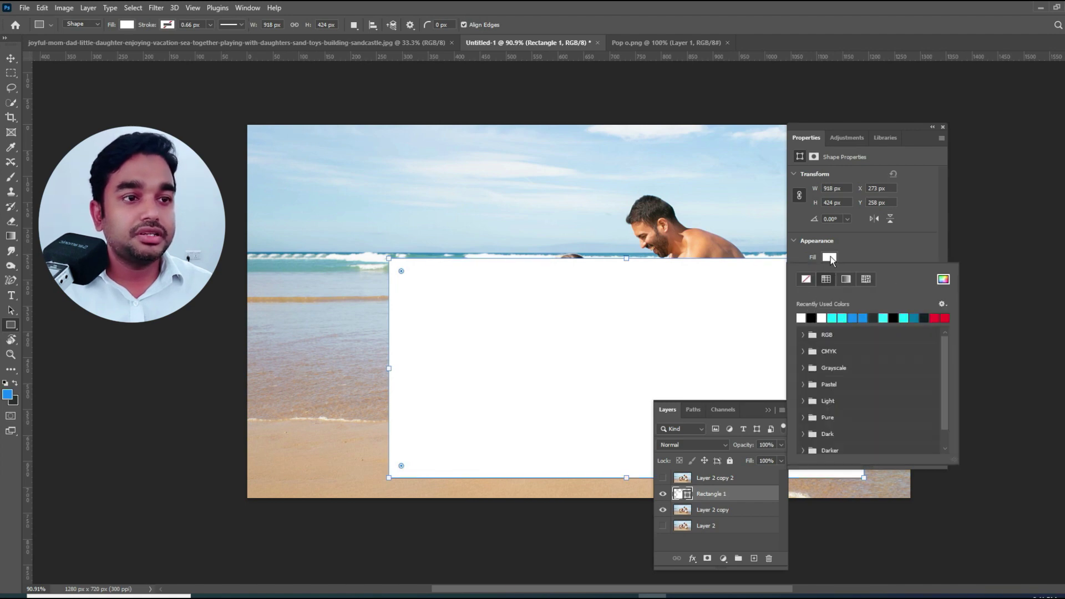
pyautogui.click(830, 259)
pyautogui.click(830, 274)
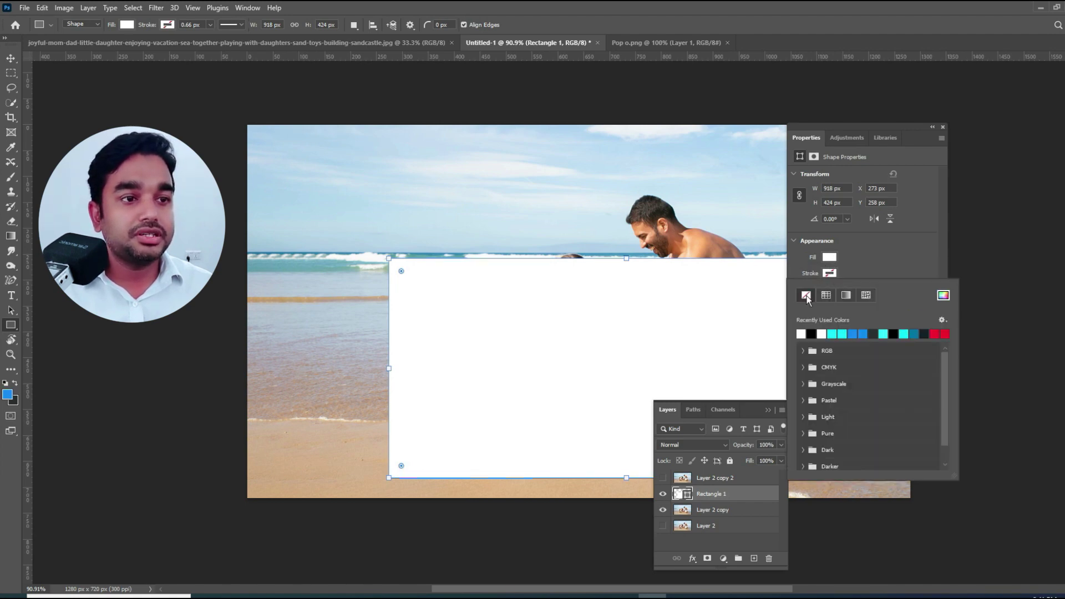
pyautogui.click(943, 126)
pyautogui.click(943, 127)
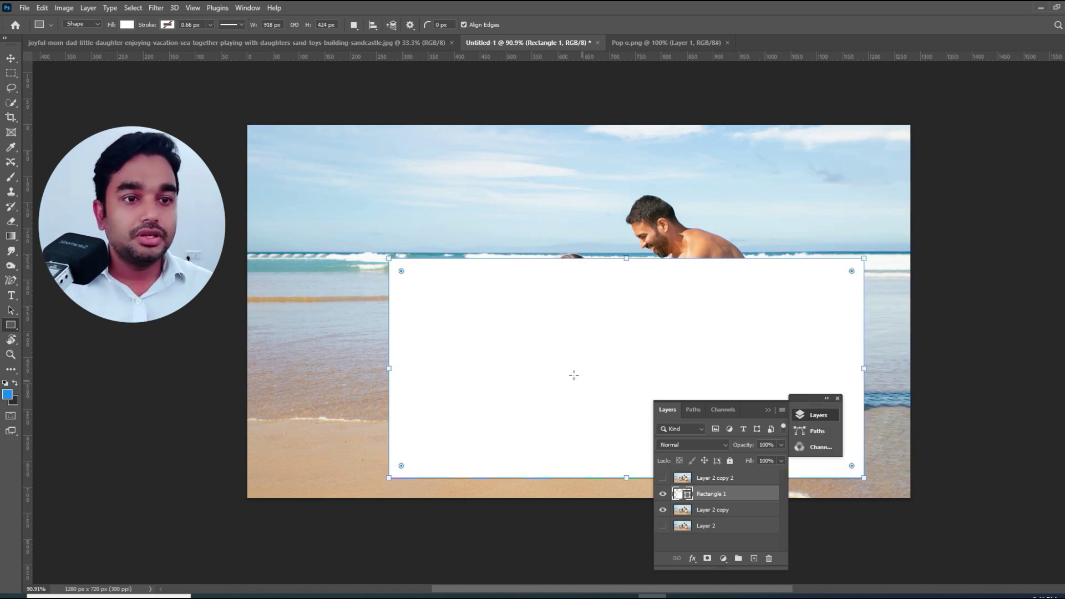
pyautogui.hotkey('ctrl', 't')
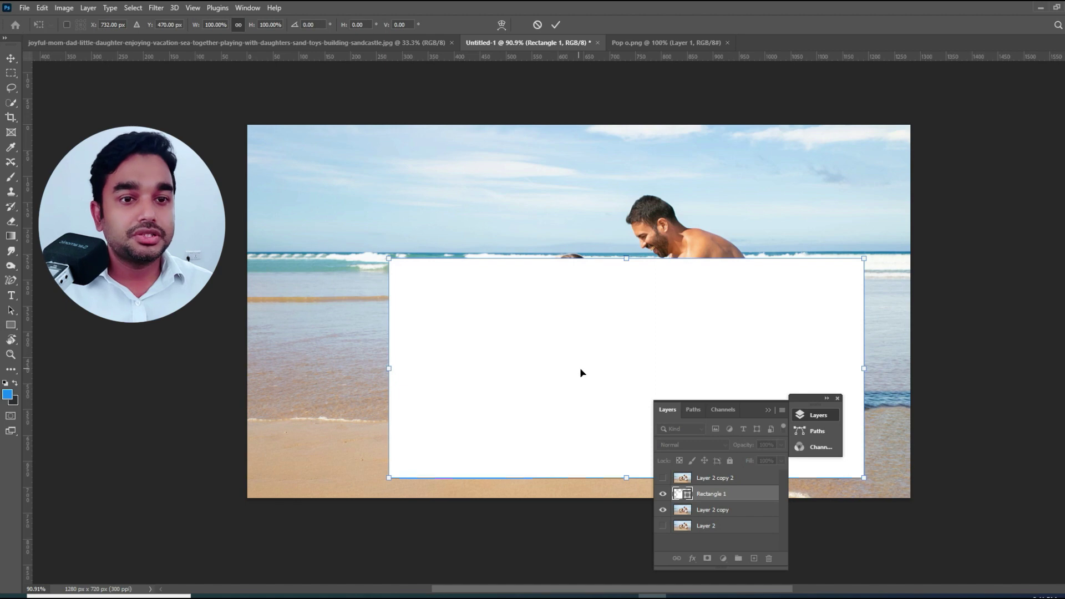
# - Apply a Perspective transform that spreads the rectangle's bottom edge and narrows its top
pyautogui.moveTo(581, 372); pyautogui.dragTo(584, 369)
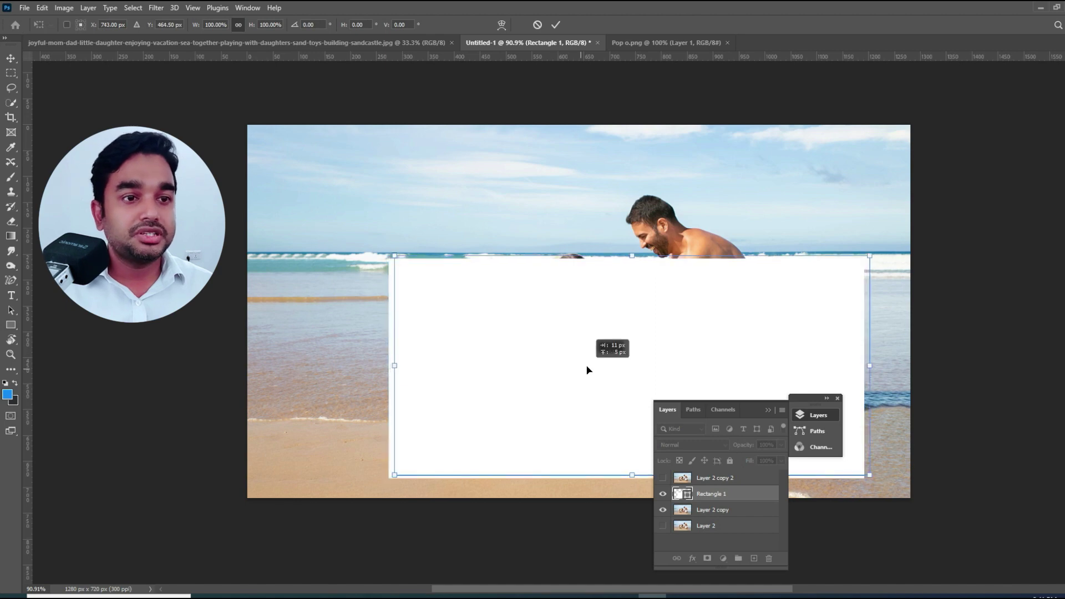
pyautogui.rightClick(541, 366)
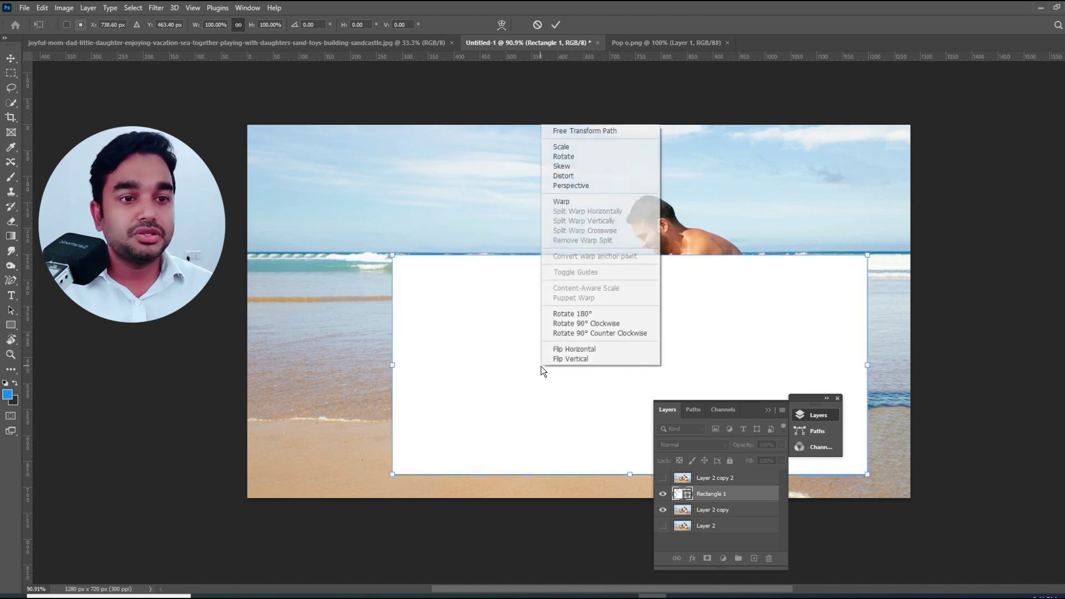
pyautogui.click(584, 186)
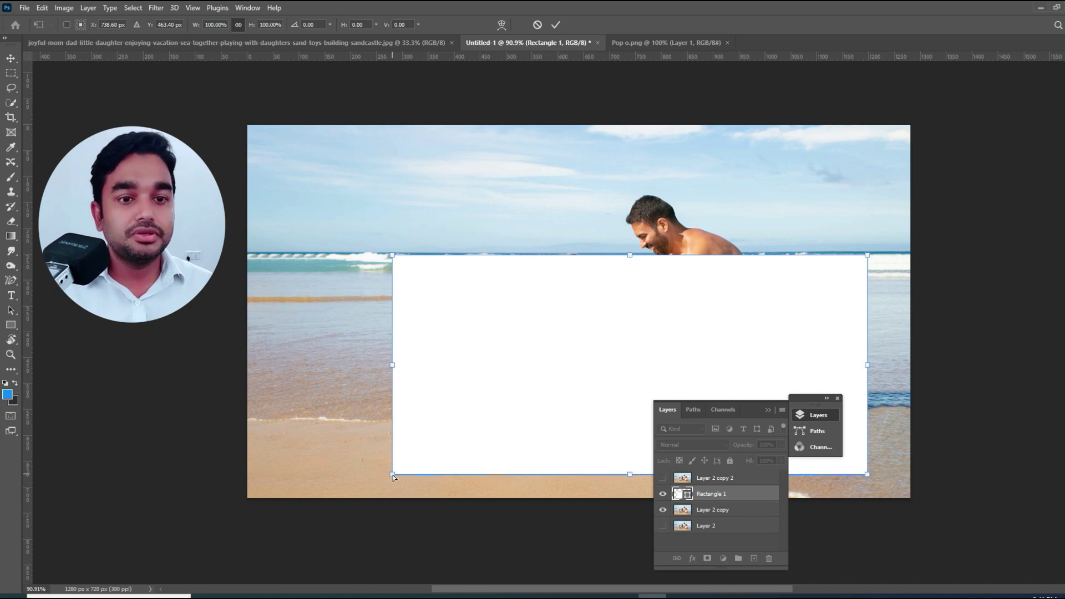
pyautogui.moveTo(392, 477); pyautogui.dragTo(330, 522)
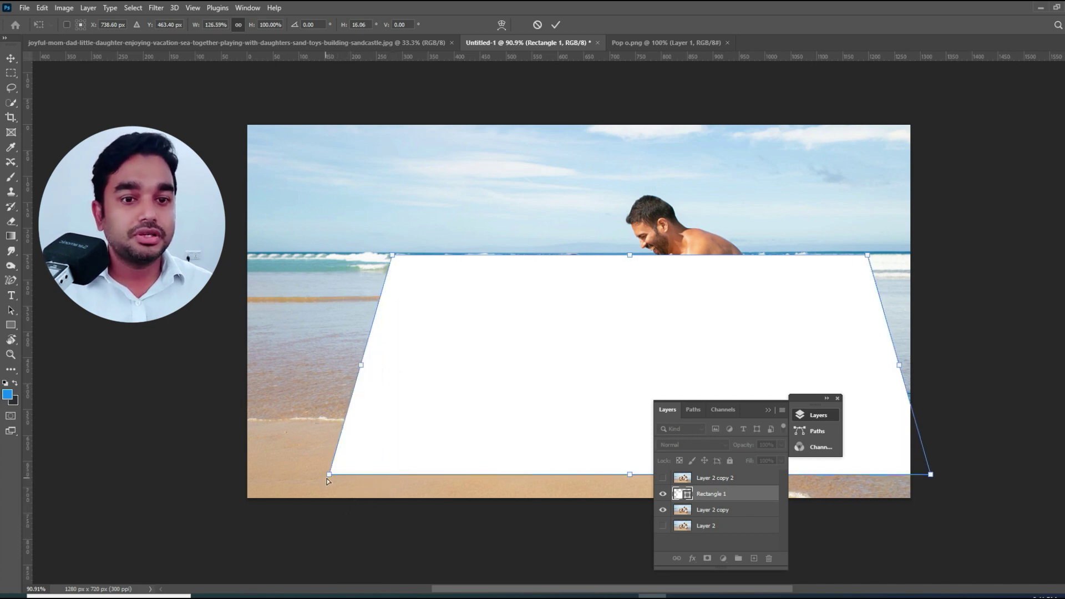
pyautogui.moveTo(329, 475); pyautogui.dragTo(302, 491)
pyautogui.moveTo(867, 257); pyautogui.dragTo(840, 271)
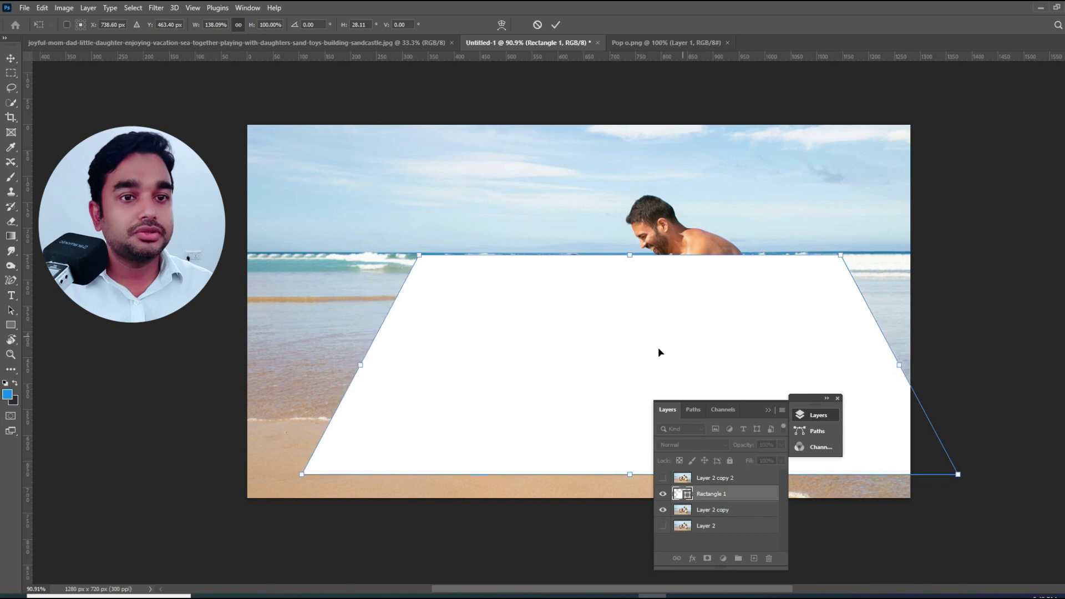
pyautogui.rightClick(590, 285)
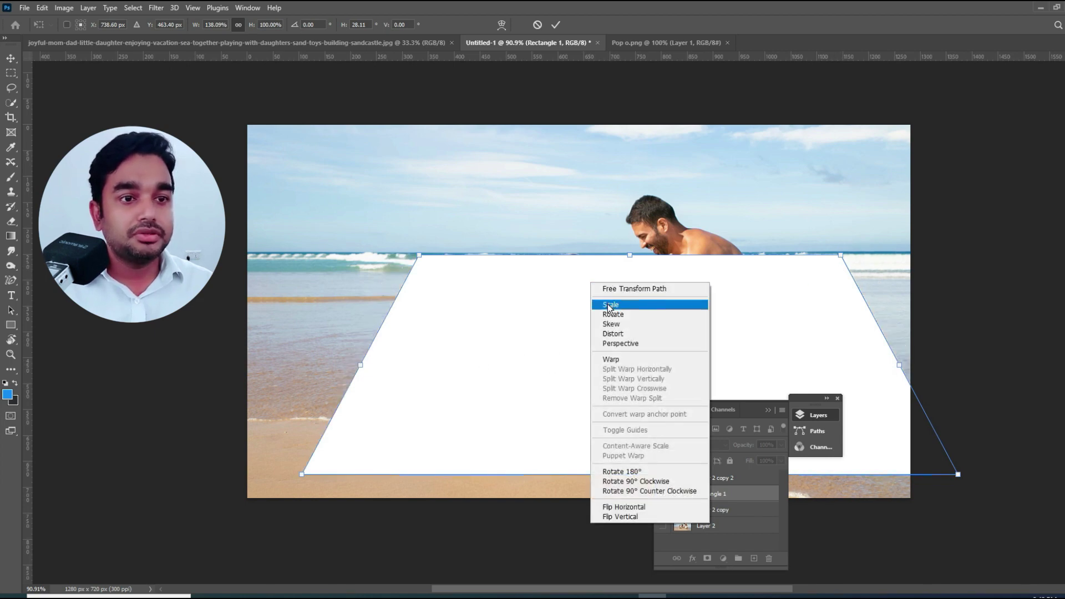
# - Scale the trapezoid down from its top-left corner and shift it slightly left and down
pyautogui.click(600, 304)
pyautogui.moveTo(541, 347); pyautogui.dragTo(516, 352)
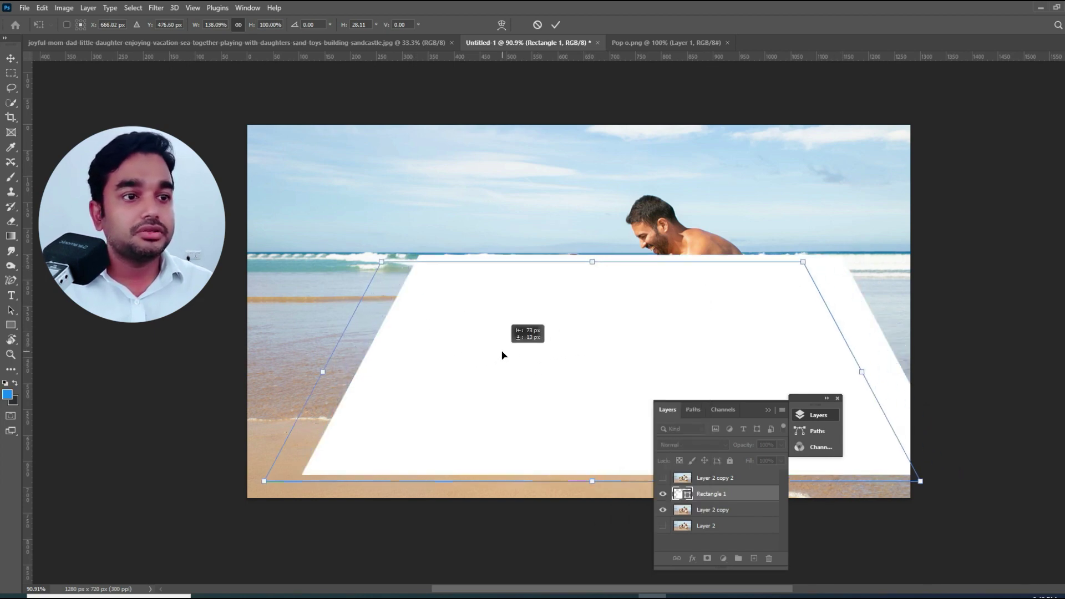
pyautogui.moveTo(396, 259); pyautogui.dragTo(425, 283)
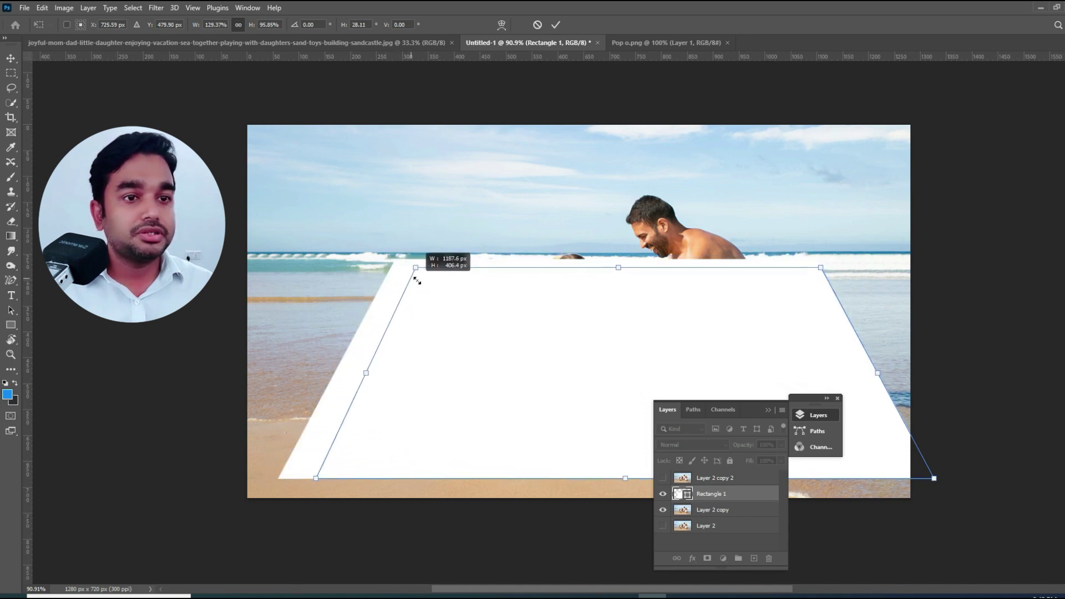
pyautogui.moveTo(425, 284)
pyautogui.mouseDown()
pyautogui.moveTo(465, 288)
pyautogui.moveTo(425, 273)
pyautogui.mouseUp()
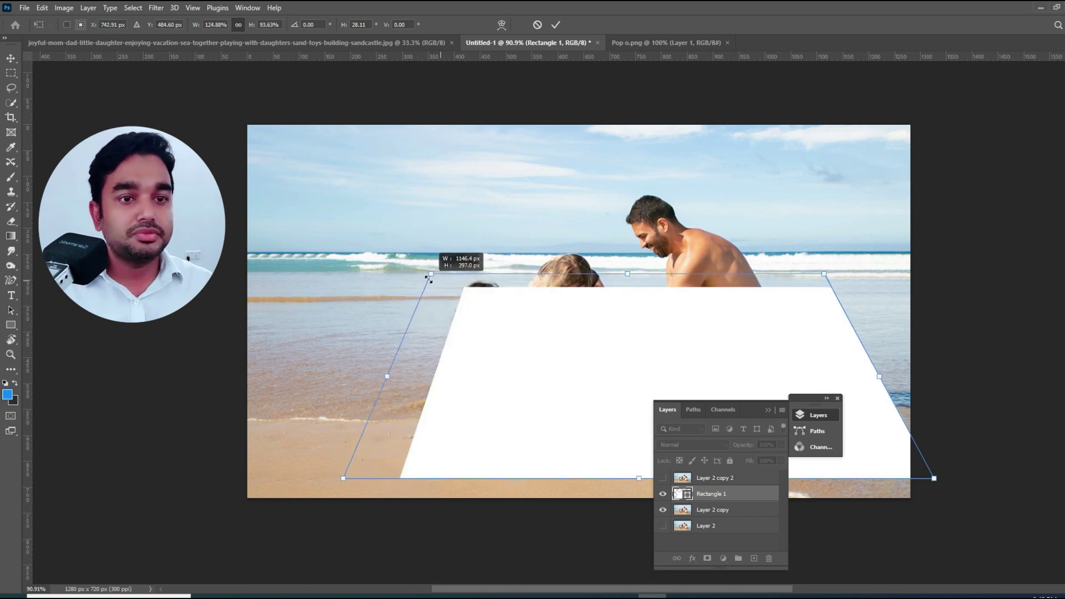
pyautogui.moveTo(627, 272); pyautogui.dragTo(626, 279)
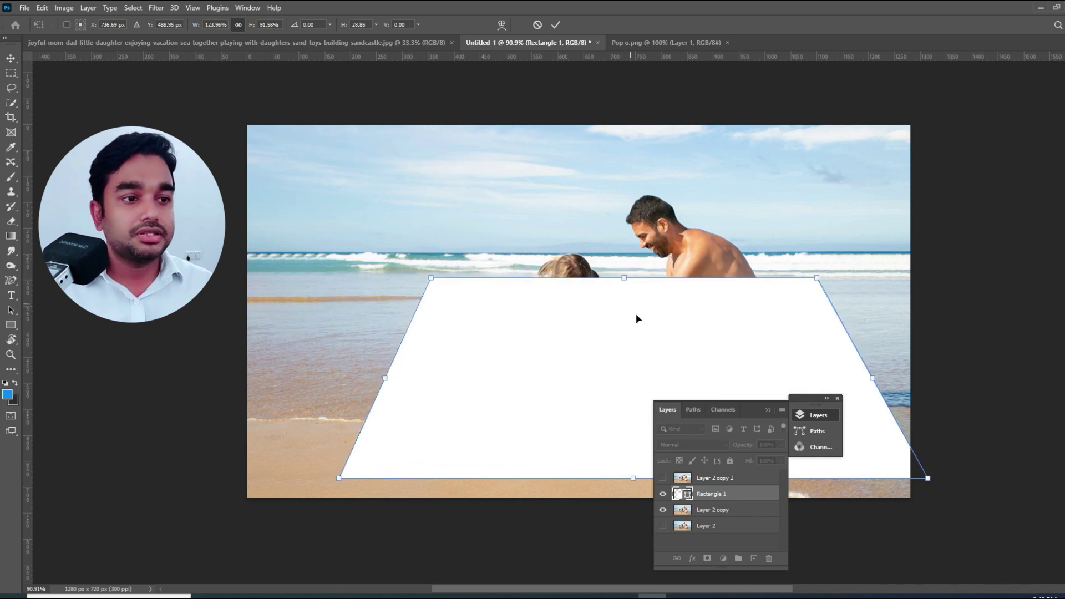
pyautogui.moveTo(627, 314); pyautogui.dragTo(608, 320)
# - Use Distort to pull the top edge down, flattening the trapezoid, then raise it slightly
pyautogui.rightClick(608, 319)
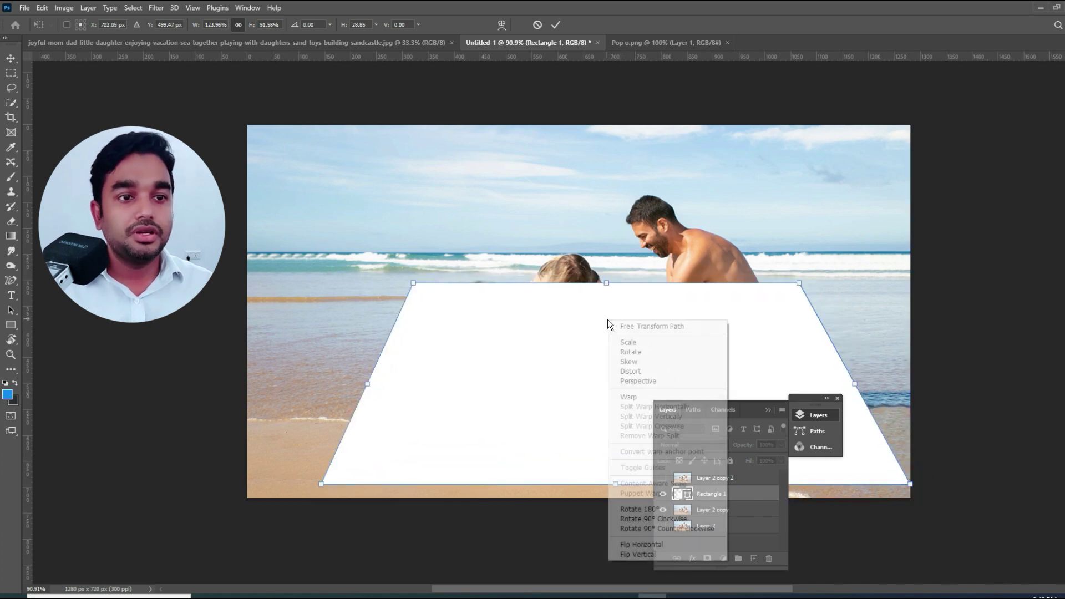
pyautogui.click(630, 371)
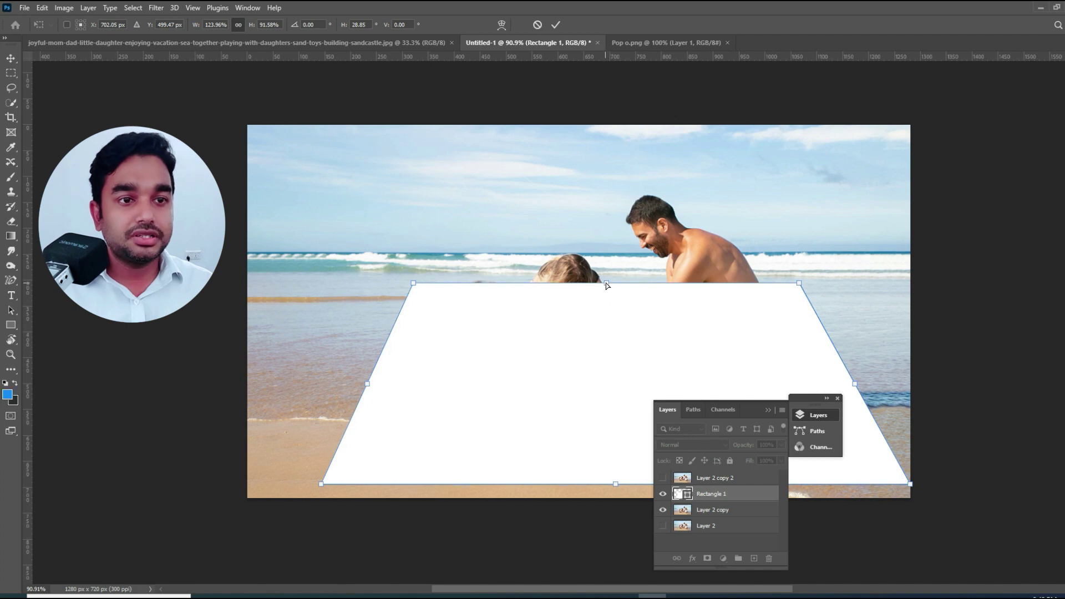
pyautogui.moveTo(607, 285); pyautogui.dragTo(606, 321)
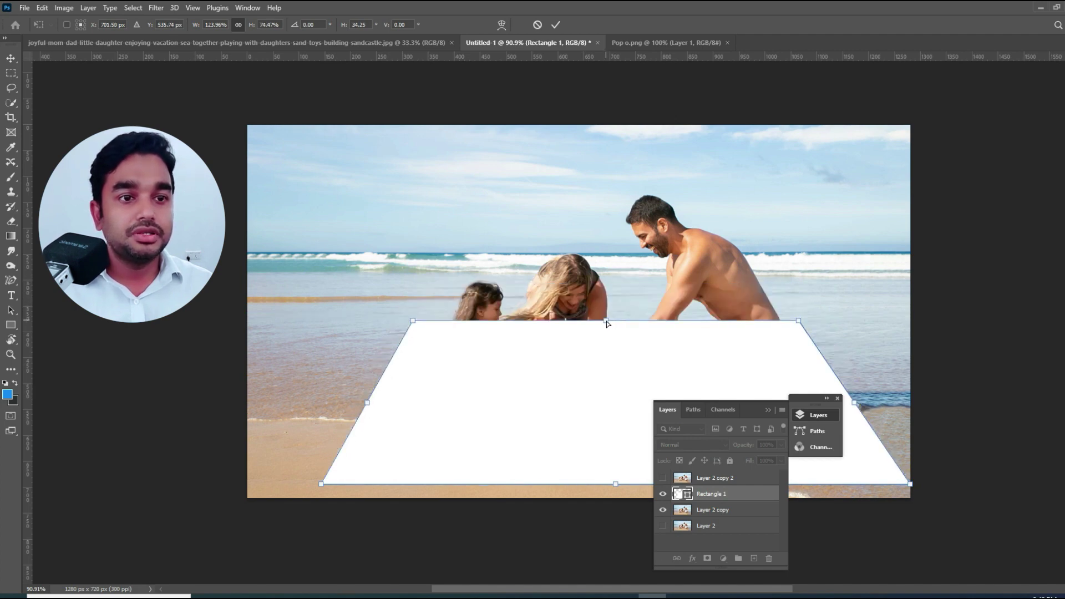
pyautogui.moveTo(607, 322)
pyautogui.mouseDown()
pyautogui.moveTo(609, 359)
pyautogui.moveTo(608, 350)
pyautogui.mouseUp()
pyautogui.moveTo(610, 410); pyautogui.dragTo(606, 421)
# - Commit the transform, accept conversion to a regular path, and duplicate Rectangle 1
pyautogui.press('Return')
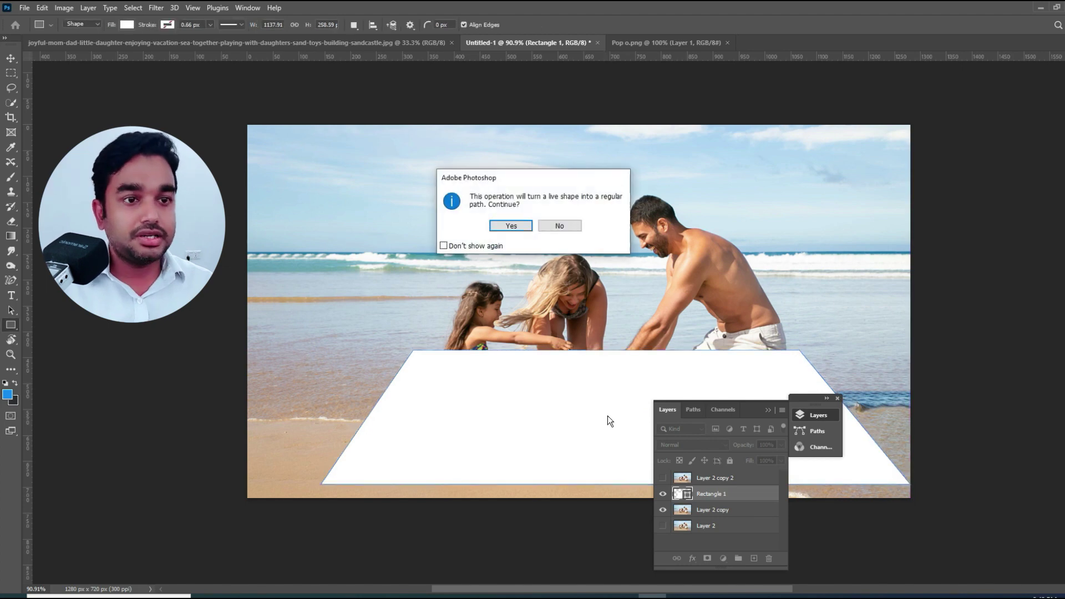
pyautogui.click(511, 226)
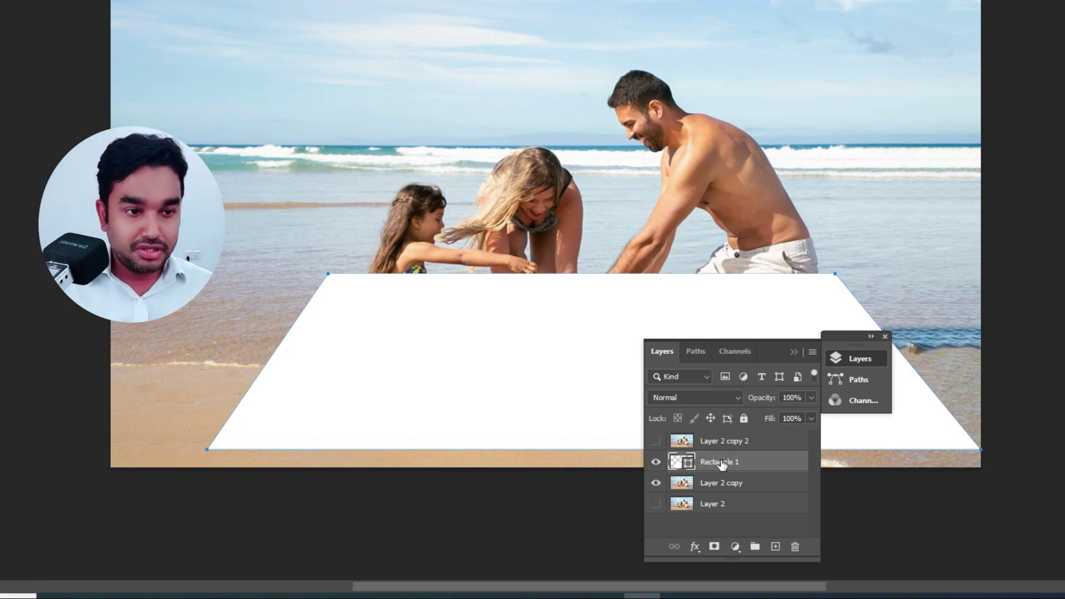
pyautogui.moveTo(719, 465); pyautogui.dragTo(775, 546)
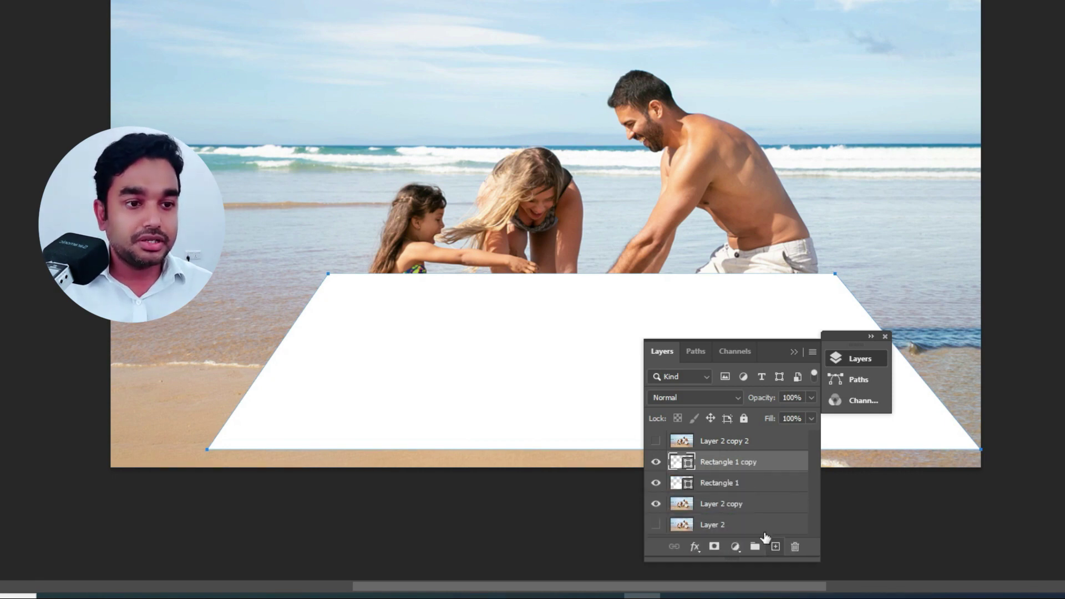
# - Change Rectangle 1's fill to black and hide that layer
pyautogui.doubleClick(683, 490)
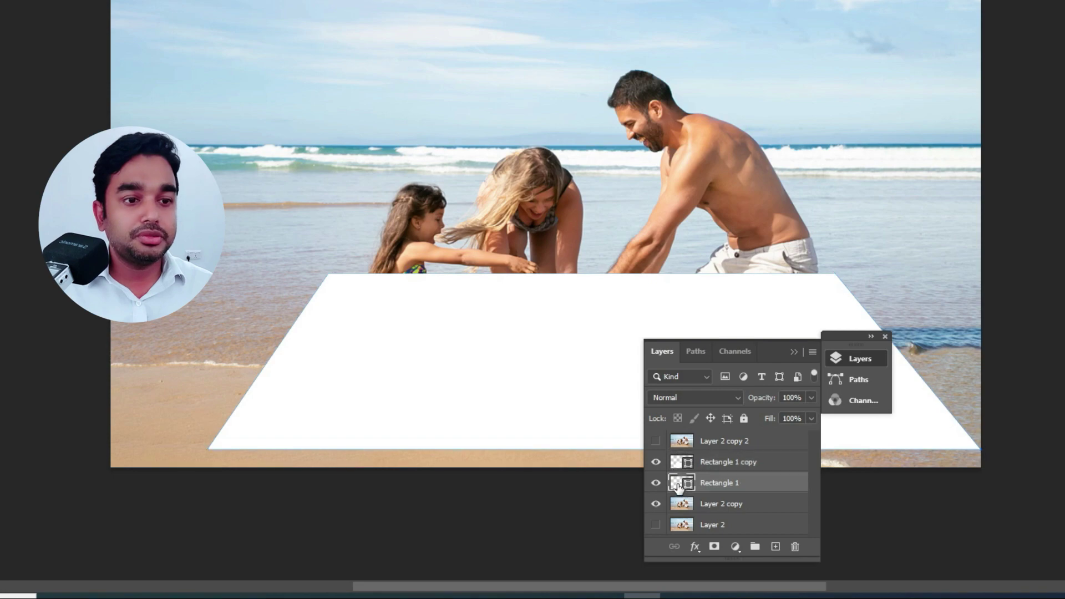
pyautogui.moveTo(761, 214); pyautogui.dragTo(751, 221)
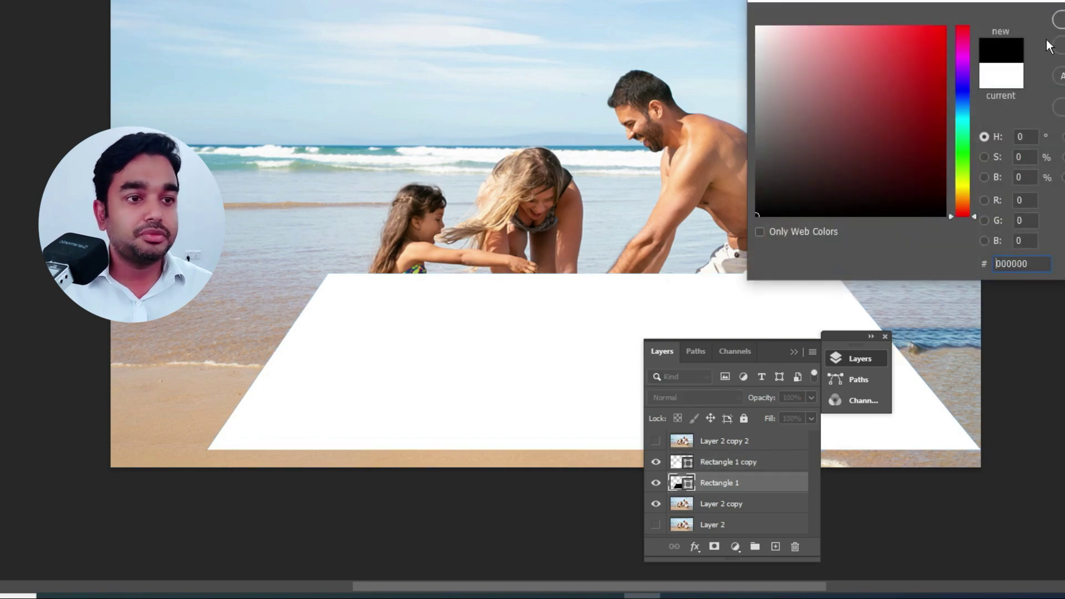
pyautogui.click(1058, 21)
pyautogui.click(656, 482)
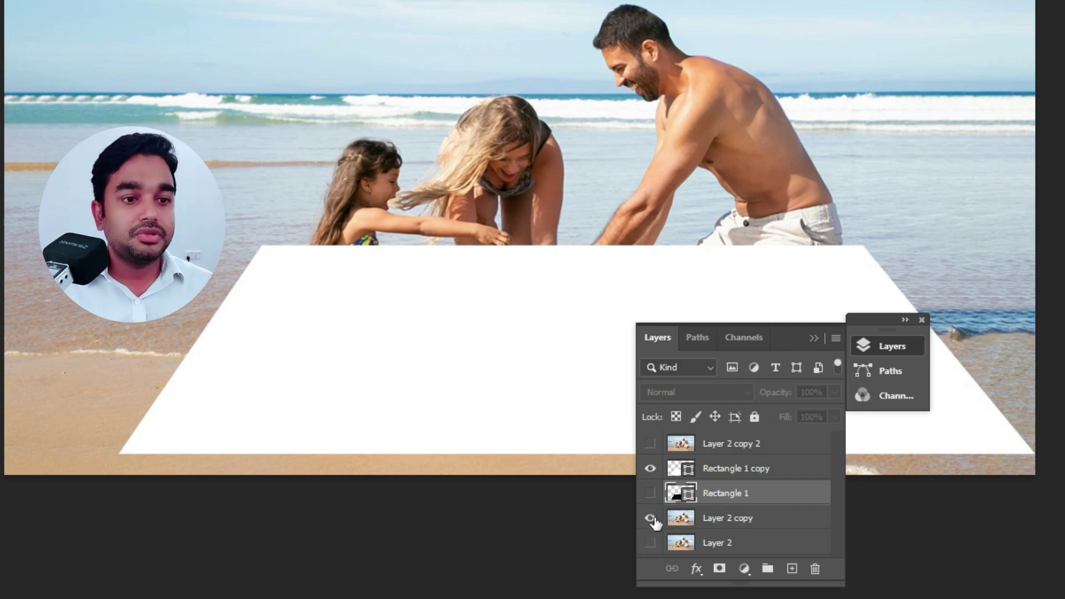
# - Hide Layer 2 copy and show and select Layer 2 copy 2 instead
pyautogui.click(688, 523)
pyautogui.click(650, 518)
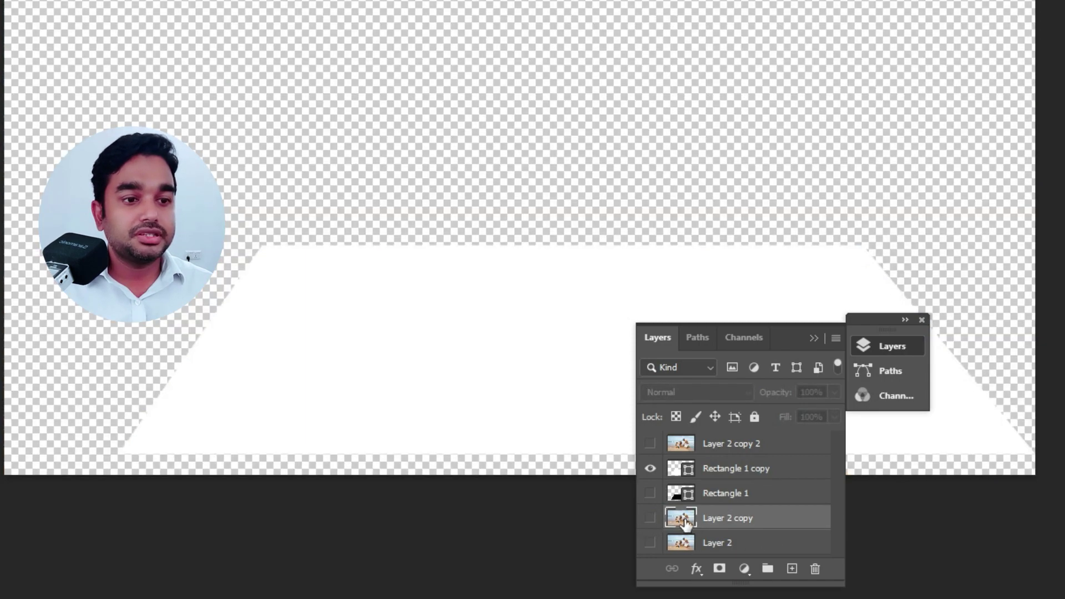
pyautogui.click(690, 450)
pyautogui.click(650, 444)
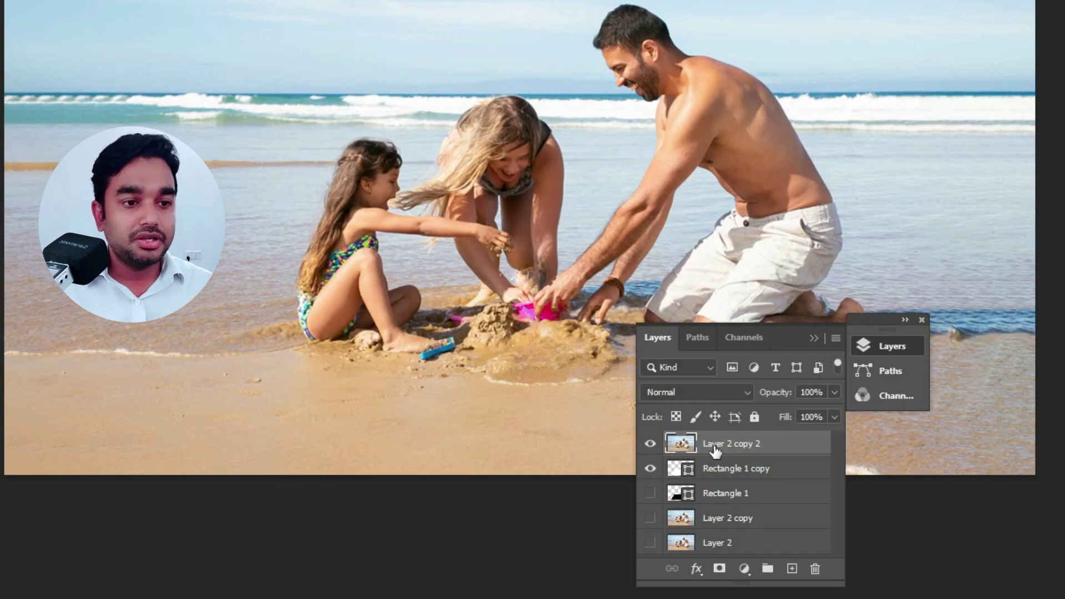
# - Clip Layer 2 copy 2 into Rectangle 1 copy, then move Layer 2 copy to the top, visible
pyautogui.moveTo(707, 452); pyautogui.dragTo(716, 456)
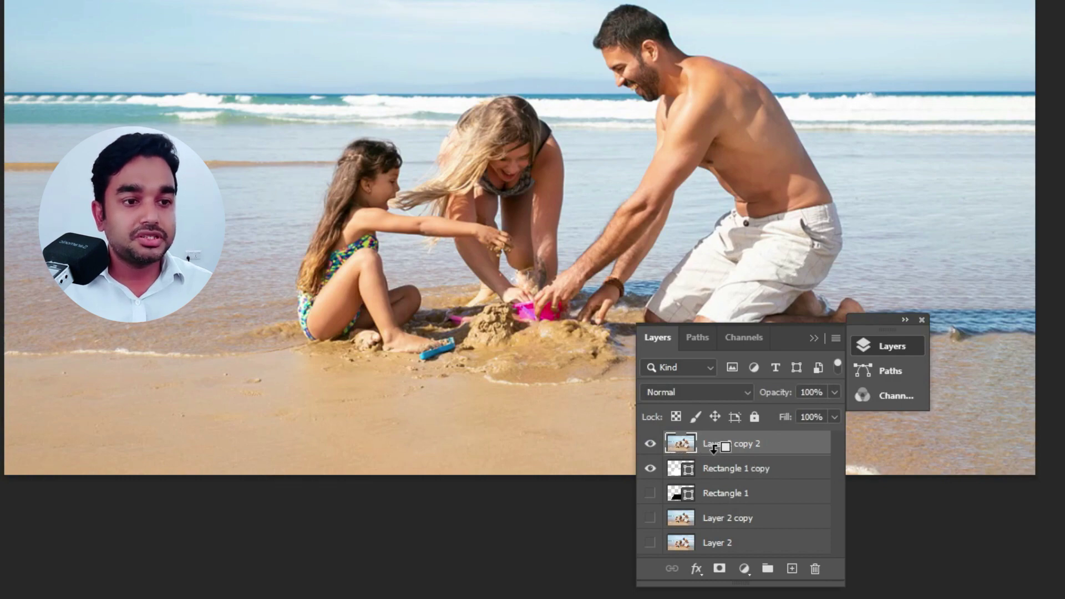
pyautogui.keyDown('alt'); pyautogui.click(716, 456); pyautogui.keyUp('alt')
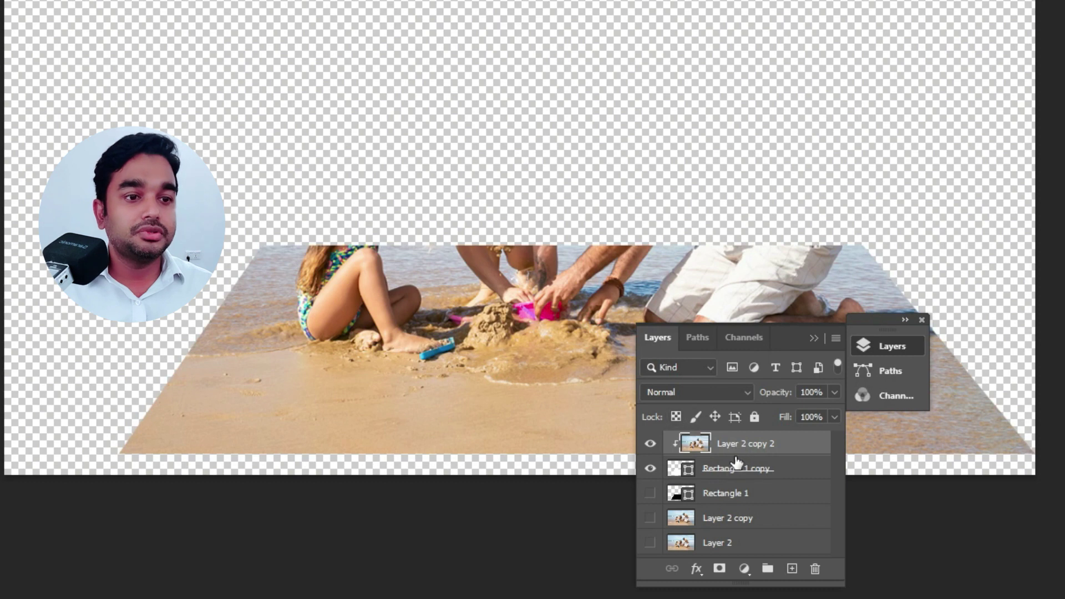
pyautogui.moveTo(688, 526); pyautogui.dragTo(691, 439)
pyautogui.click(650, 444)
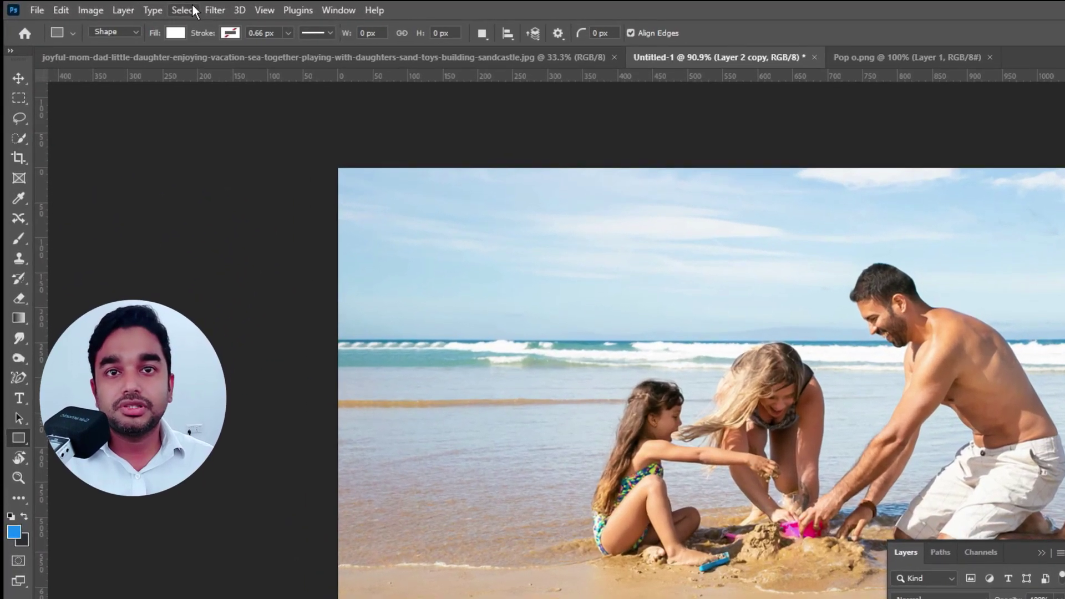
# - Select the family using Select > Subject
pyautogui.click(158, 8)
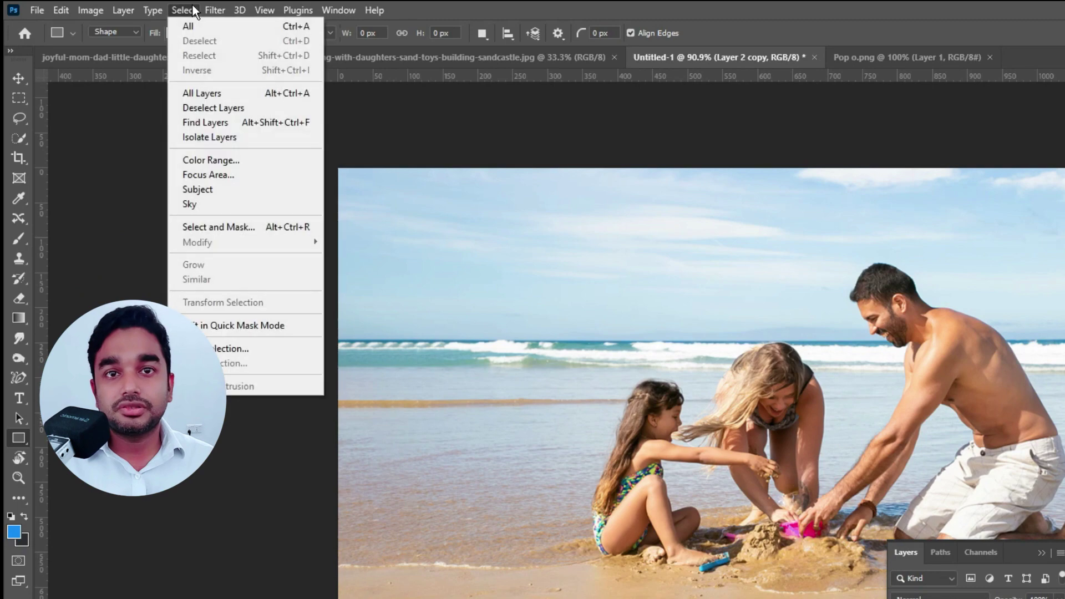
pyautogui.click(209, 189)
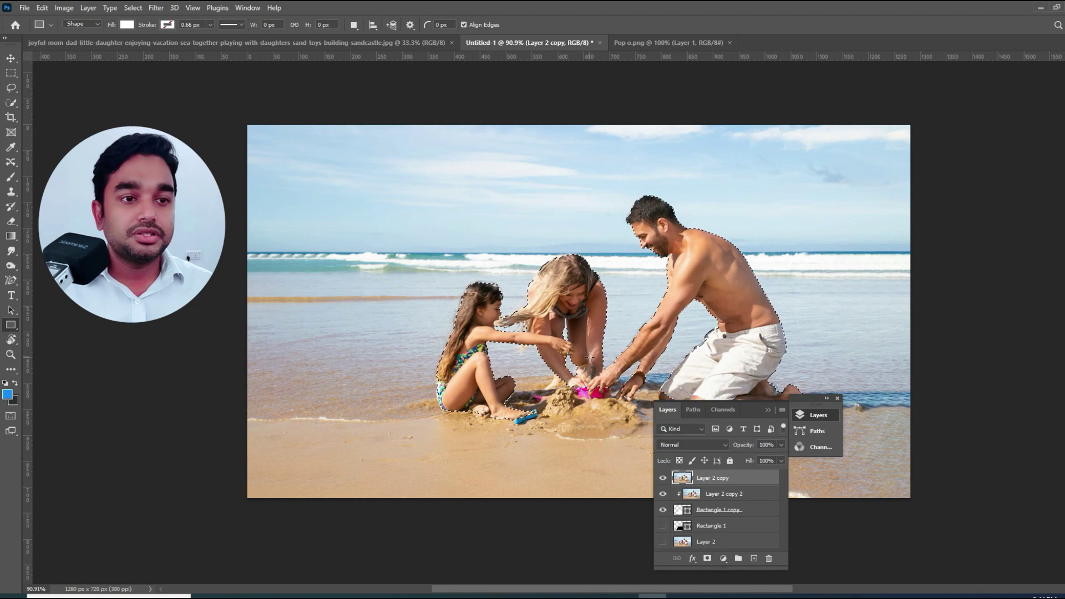
pyautogui.scroll(2, 488, 311)
pyautogui.scroll(1, 489, 311)
pyautogui.scroll(1, 638, 277)
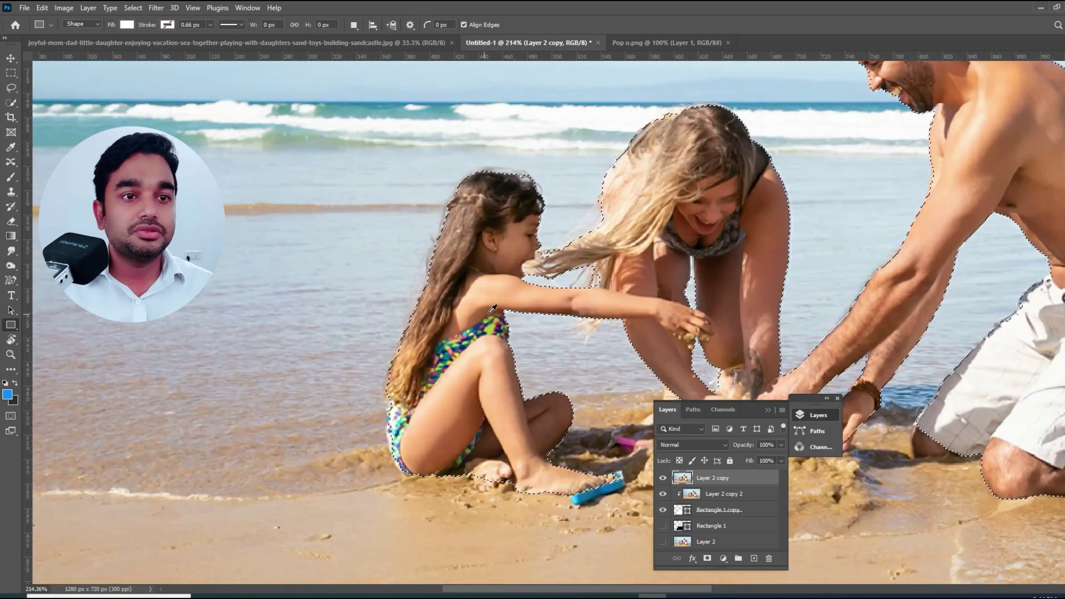
pyautogui.scroll(1, 638, 277)
pyautogui.scroll(1, 638, 277)
pyautogui.scroll(-2, 845, 254)
pyautogui.scroll(-1, 832, 266)
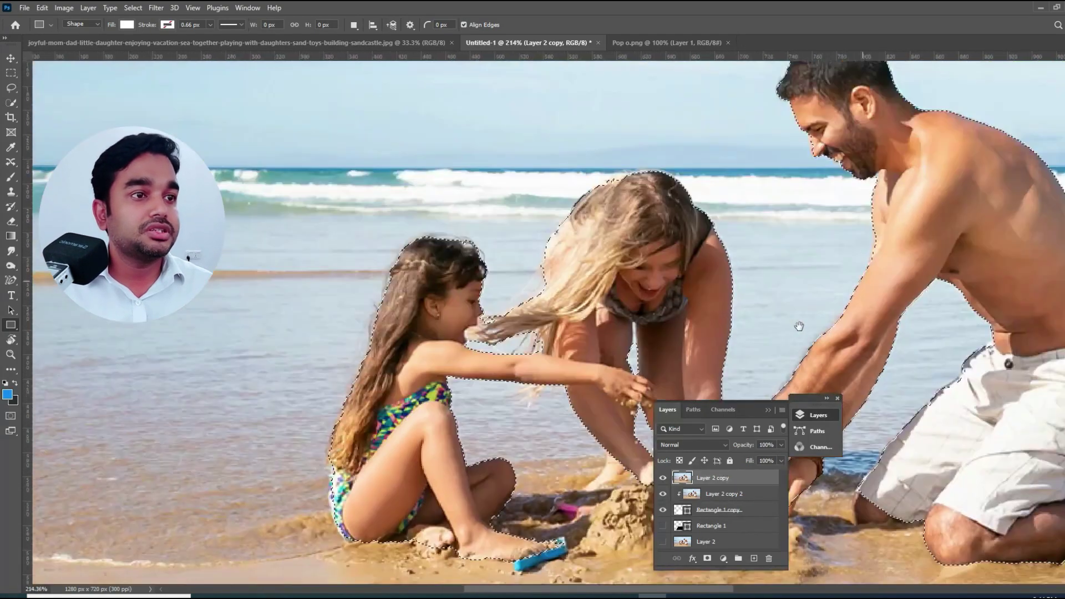
pyautogui.scroll(-1, 816, 294)
pyautogui.scroll(-2, 784, 329)
pyautogui.scroll(-1, 784, 329)
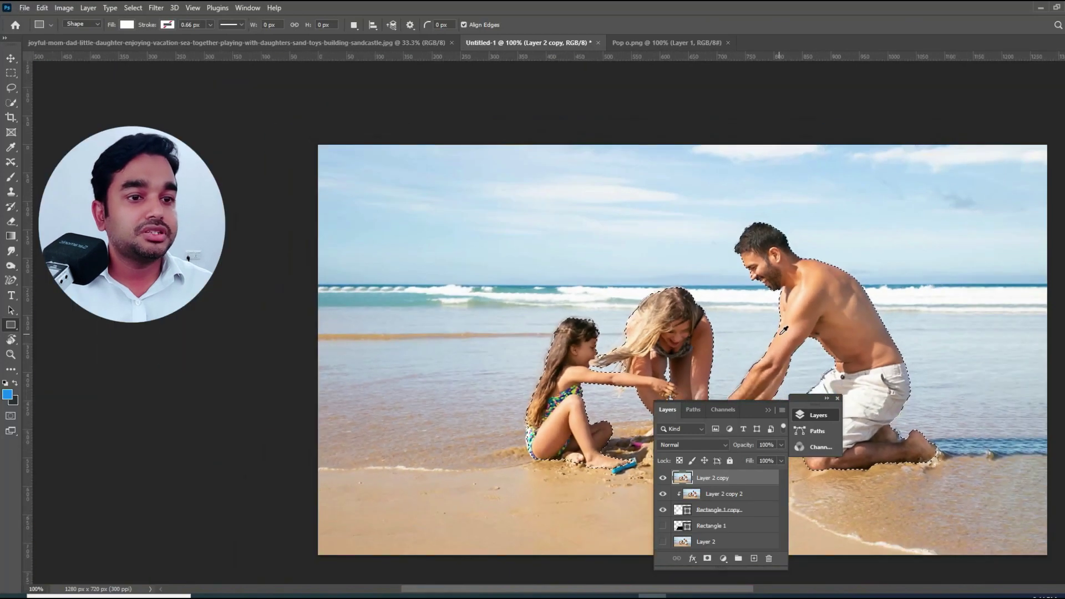
pyautogui.scroll(-1, 783, 331)
# - Mask Layer 2 copy to the selected family and show Layer 2 beneath
pyautogui.moveTo(721, 351); pyautogui.dragTo(653, 306)
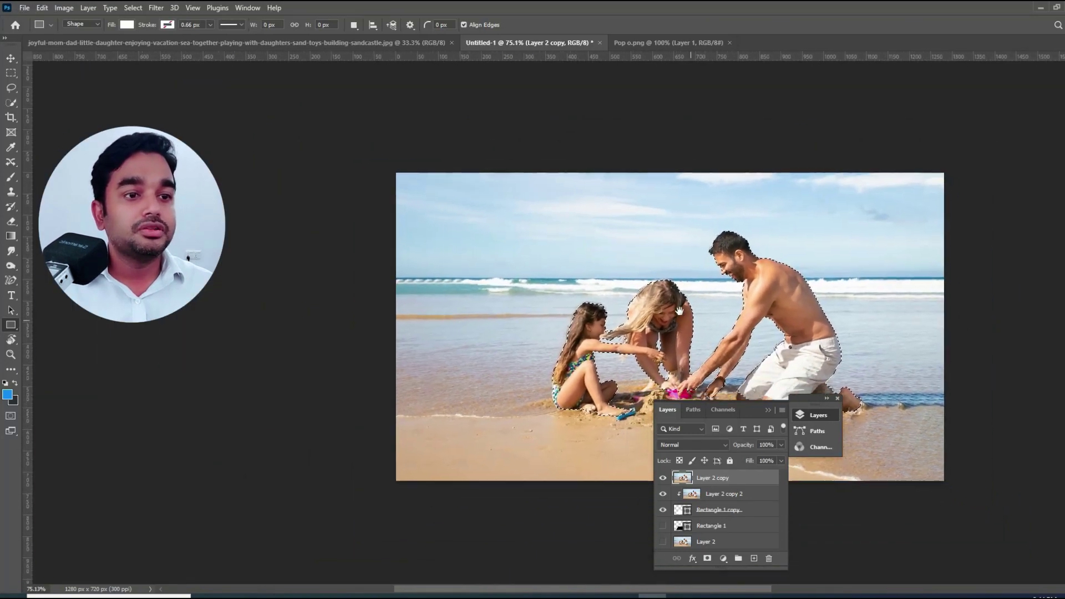
pyautogui.scroll(1, 655, 305)
pyautogui.scroll(-1, 675, 292)
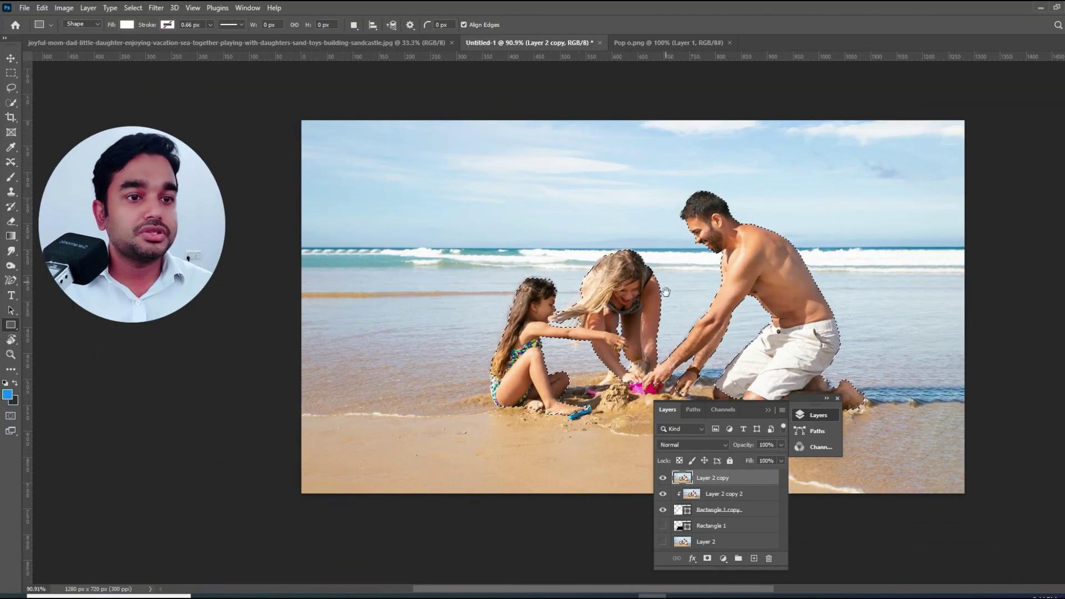
pyautogui.scroll(1, 680, 333)
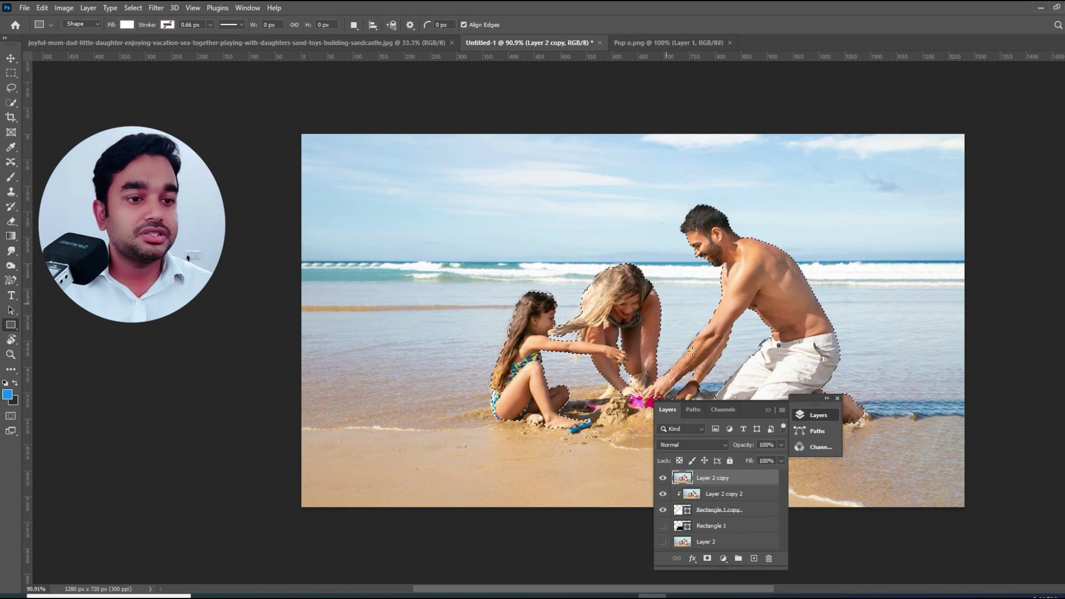
pyautogui.click(710, 557)
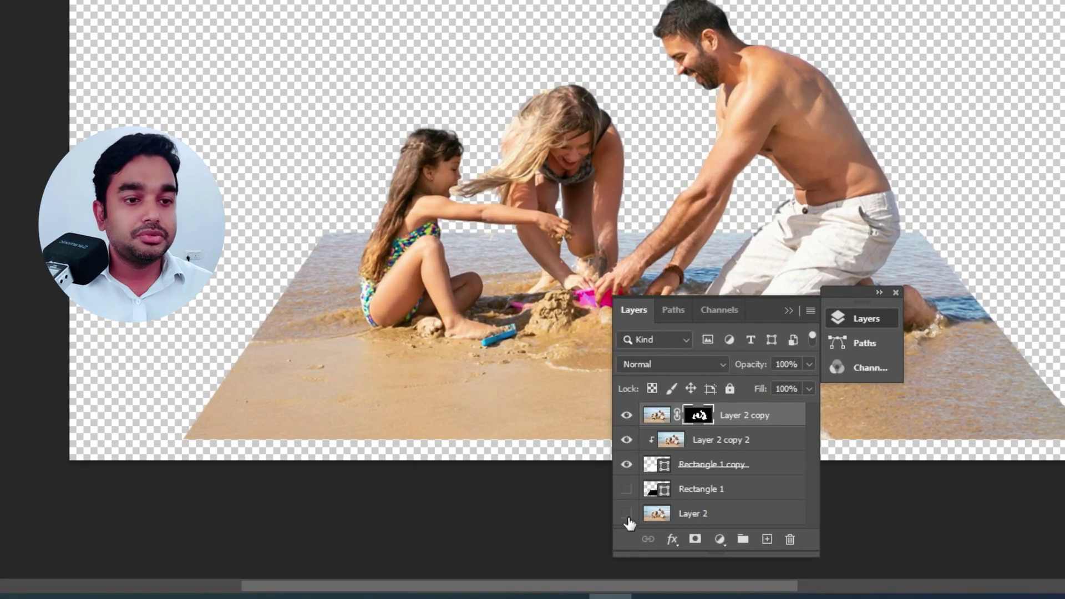
pyautogui.click(663, 541)
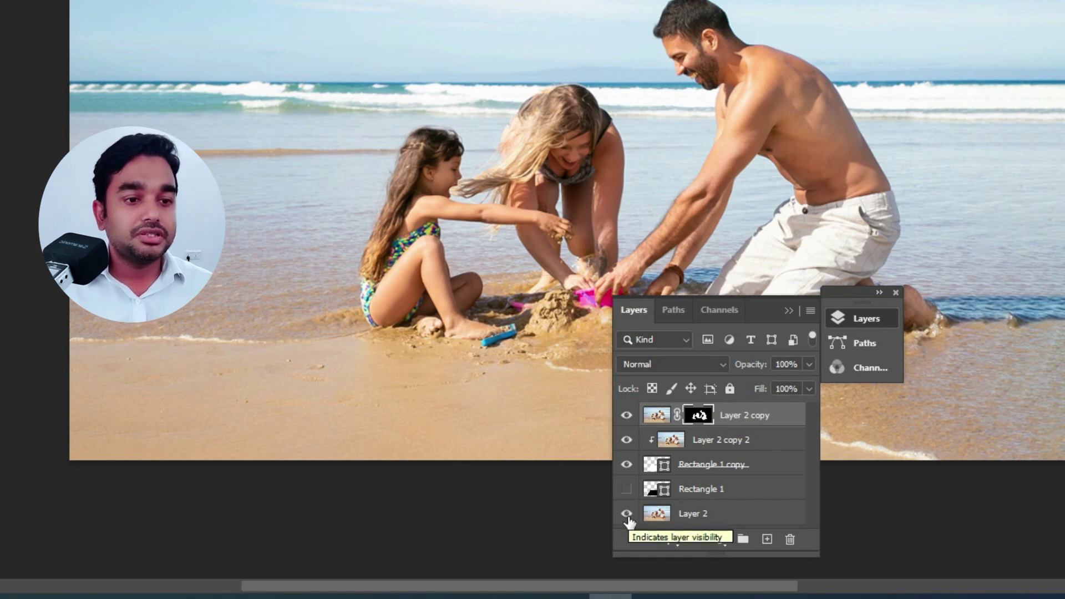
# - Hide Layer 2 and open Blending Options for the Rectangle 1 copy frame layer
pyautogui.click(627, 513)
pyautogui.click(659, 522)
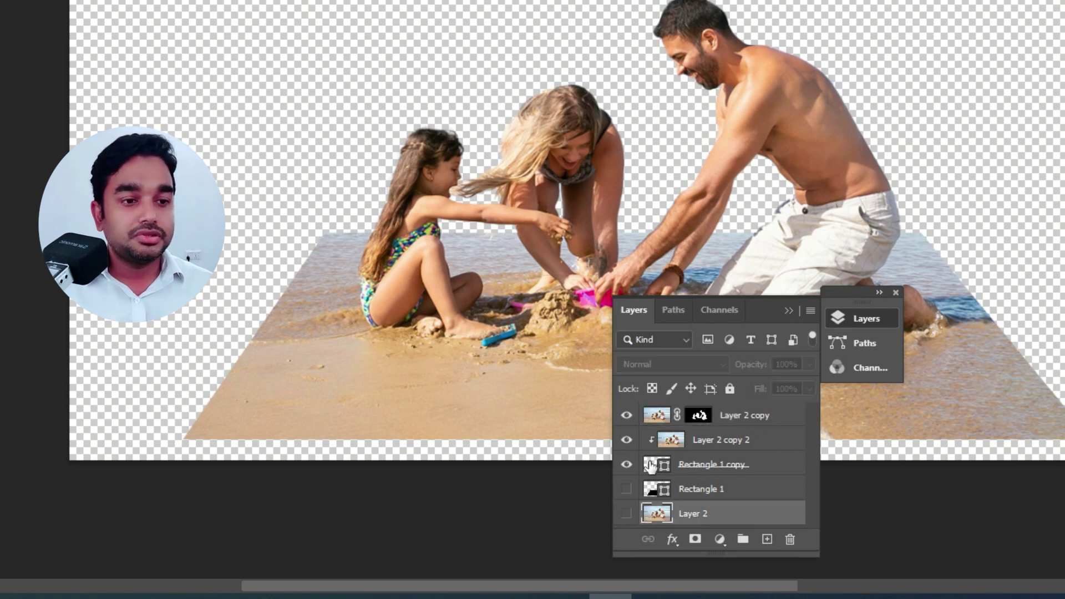
pyautogui.click(652, 466)
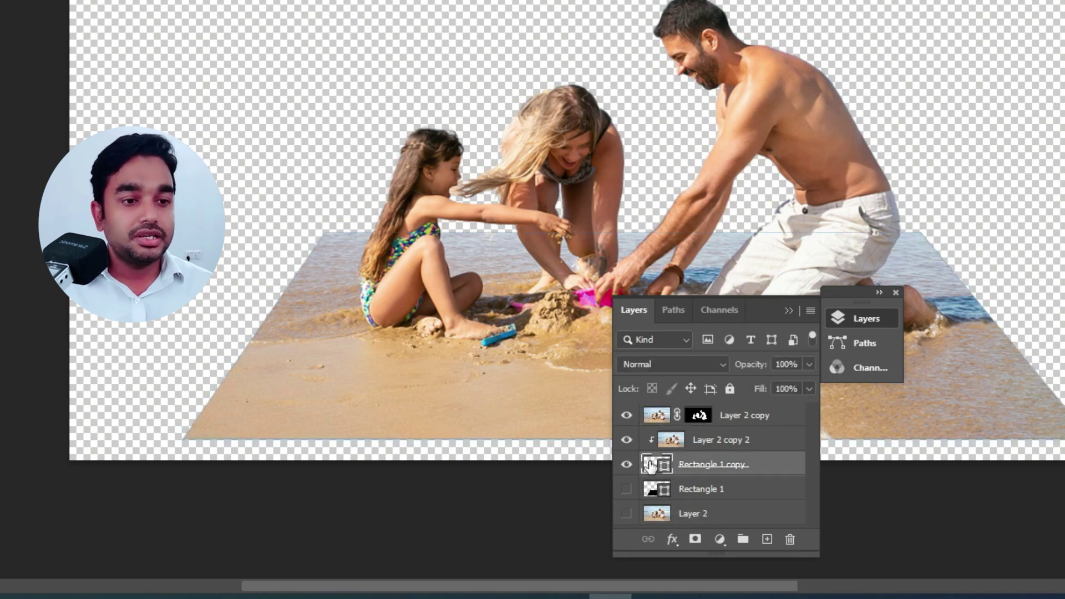
pyautogui.click(672, 539)
pyautogui.click(695, 374)
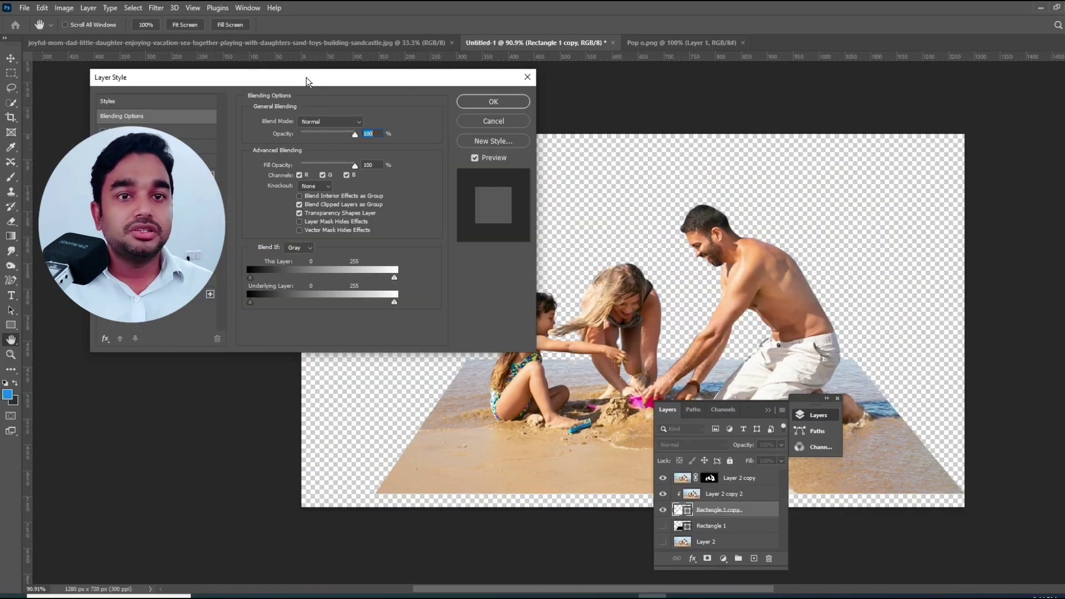
# - Enable a Stroke style on Rectangle 1 copy with size 10 px, positioned outside
pyautogui.moveTo(306, 78); pyautogui.dragTo(585, 85)
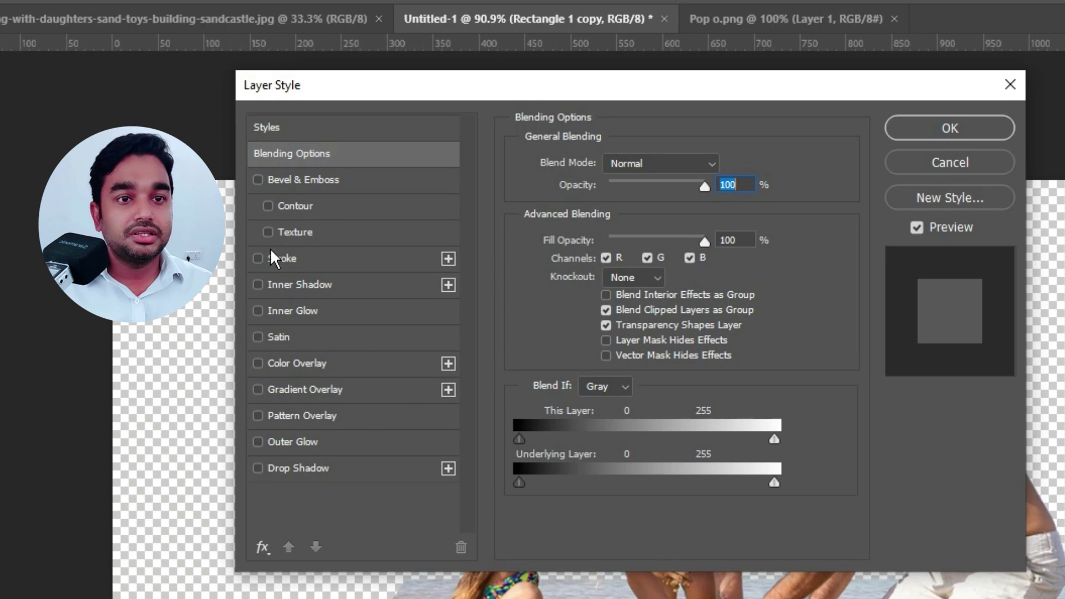
pyautogui.click(258, 258)
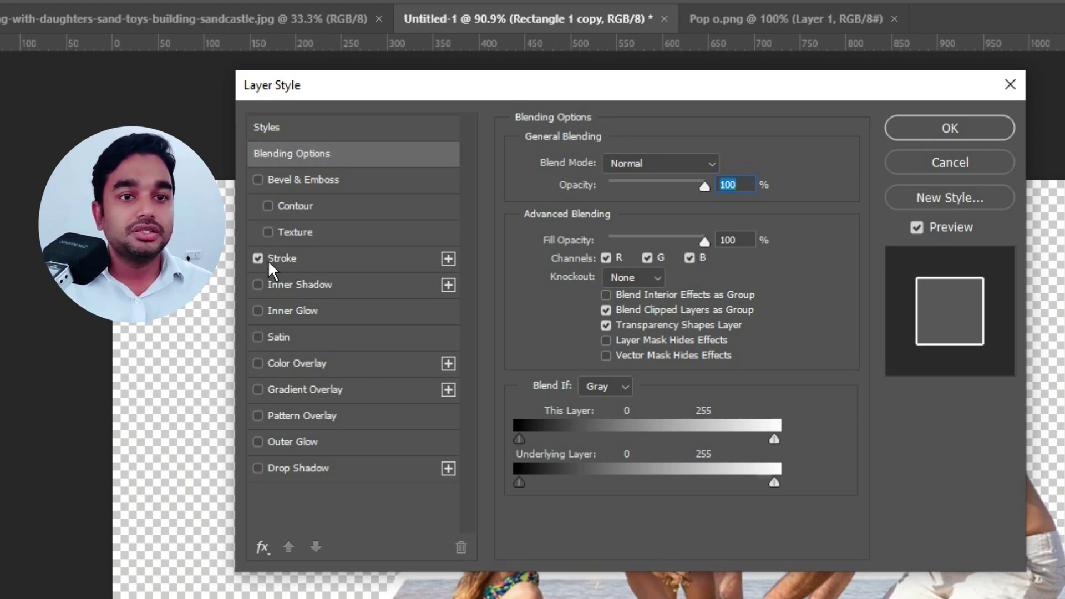
pyautogui.click(344, 258)
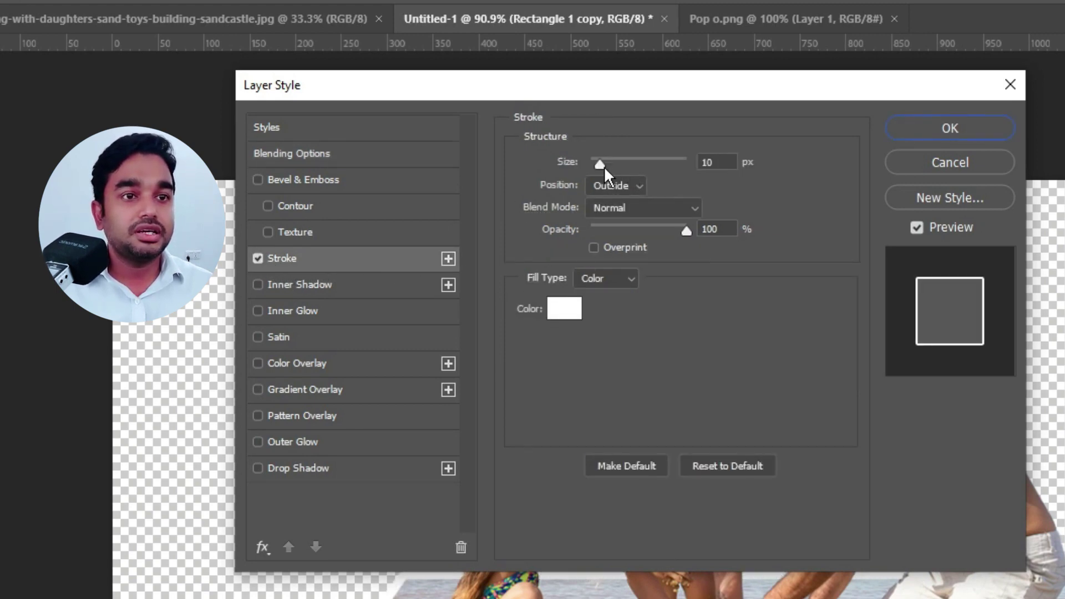
pyautogui.doubleClick(716, 162)
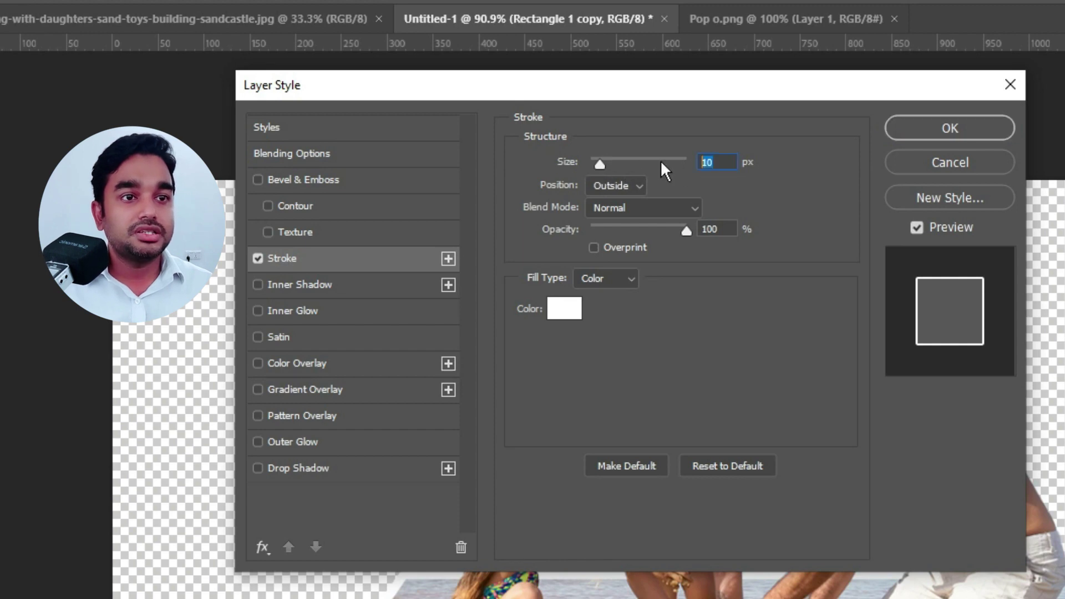
pyautogui.write('10')
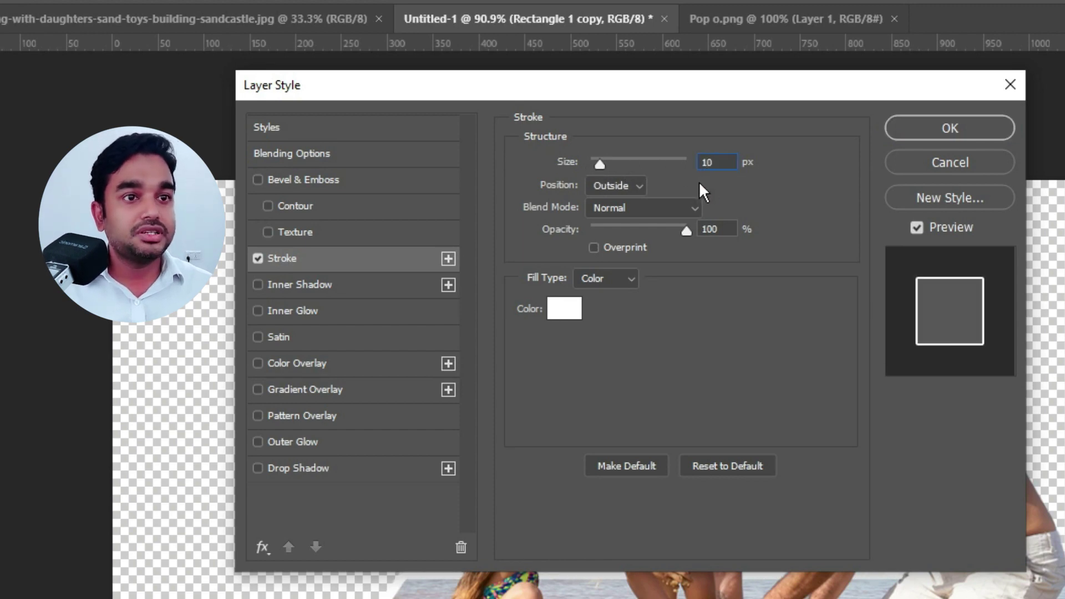
pyautogui.doubleClick(716, 230)
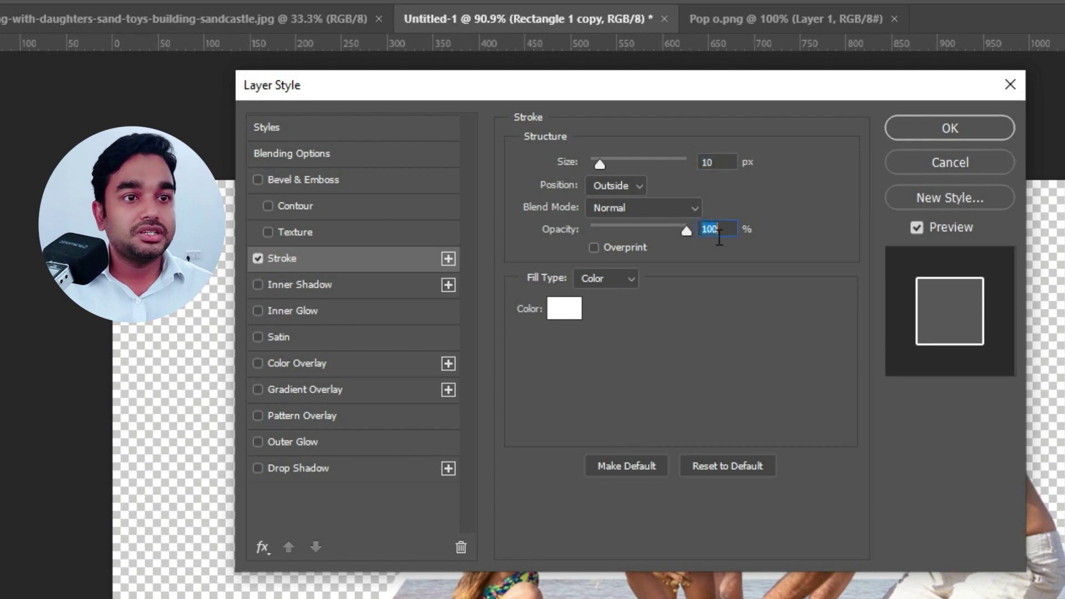
# - Set the stroke colour to white in the Color Picker and apply the layer style
pyautogui.click(575, 314)
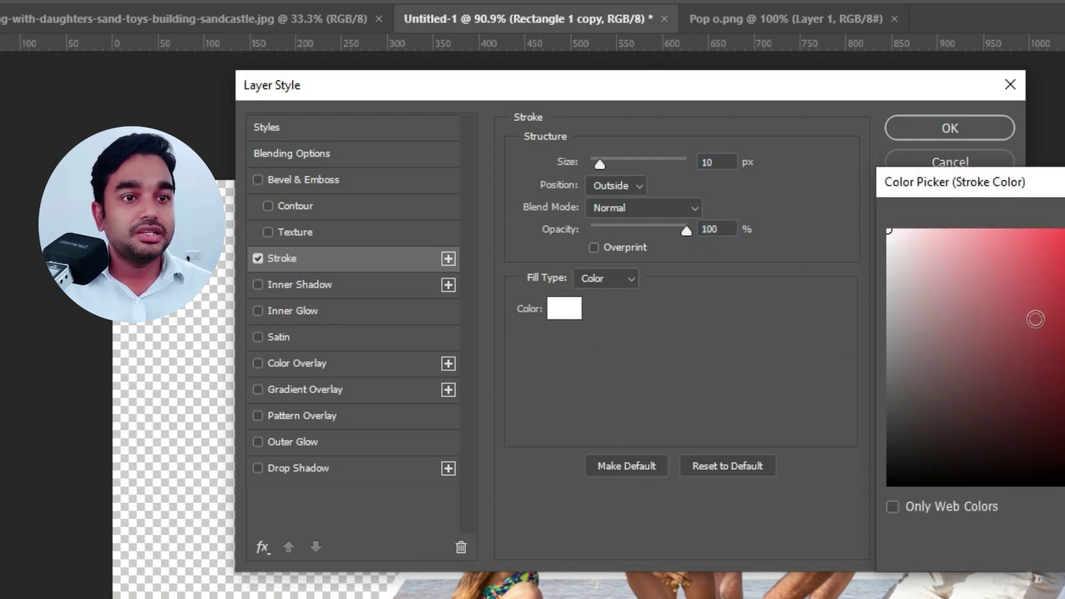
pyautogui.click(1047, 378)
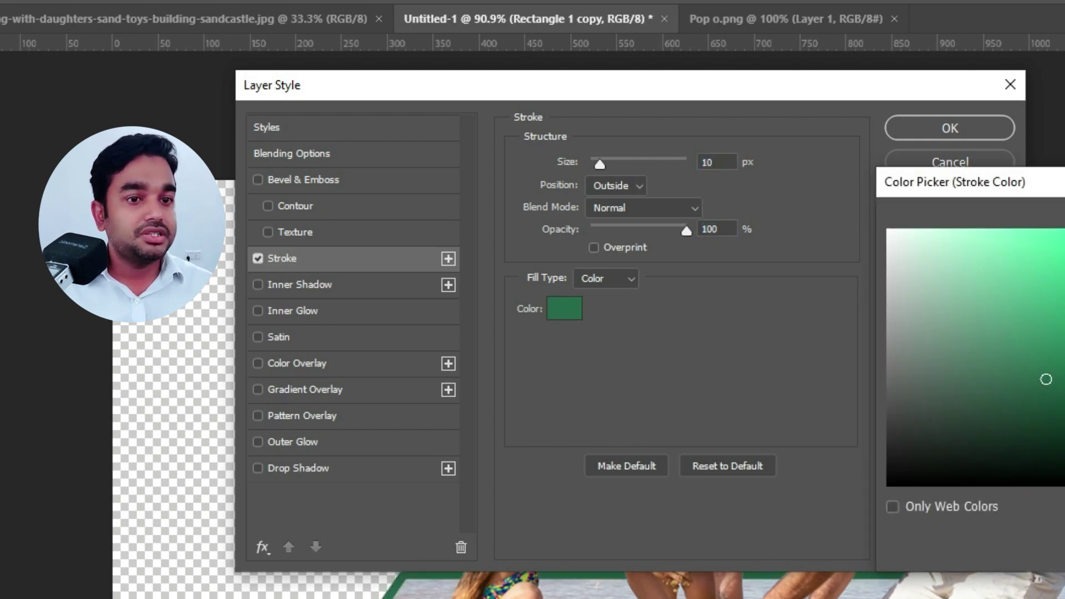
pyautogui.click(923, 257)
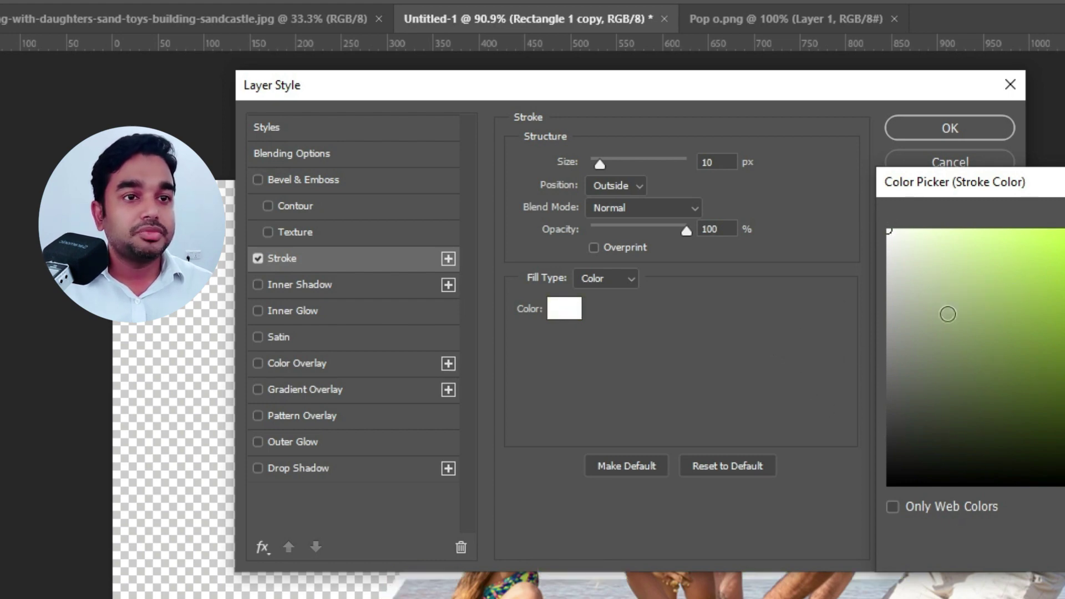
pyautogui.press('Return')
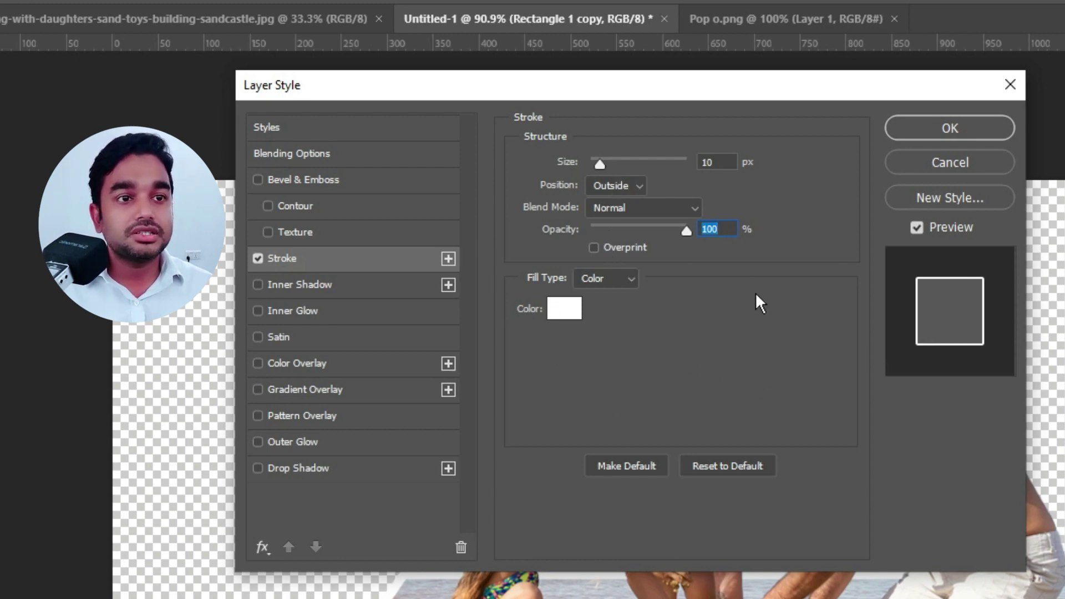
pyautogui.click(956, 128)
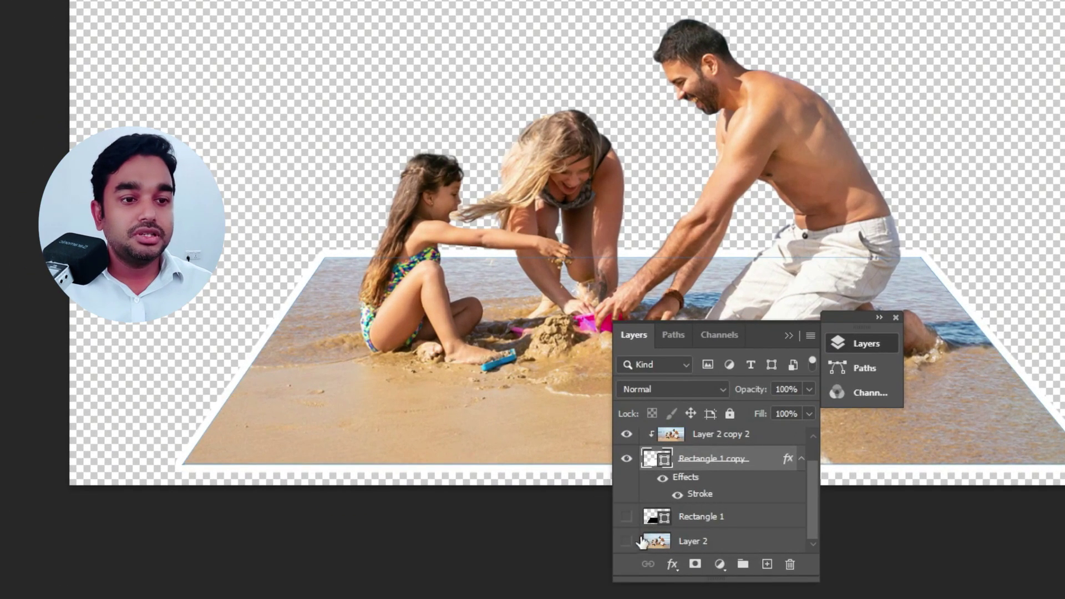
# - Turn Layer 2's visibility back on so the full beach background shows
pyautogui.click(627, 542)
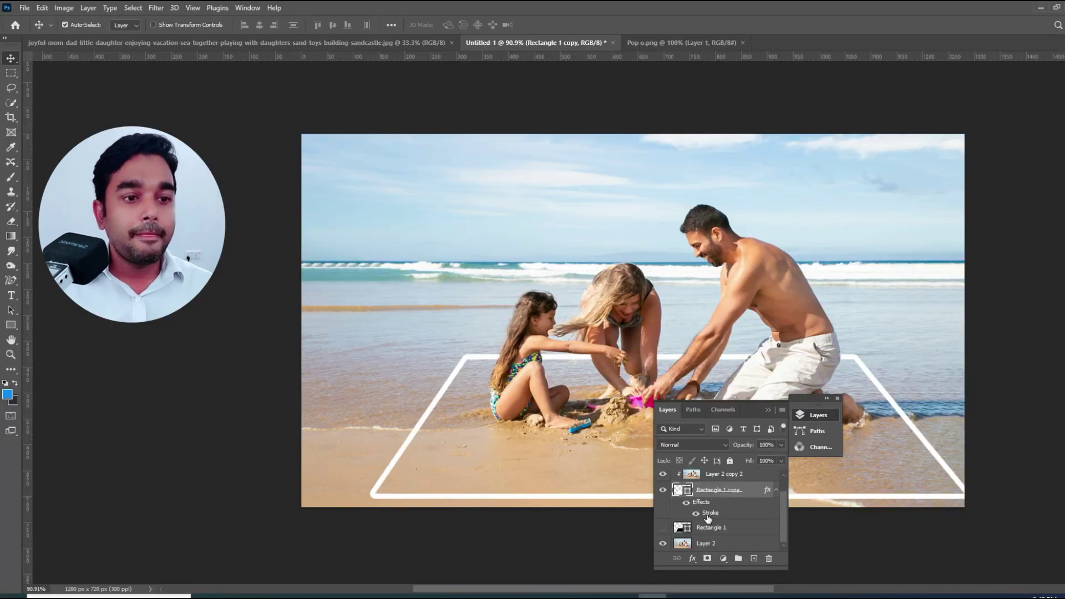
pyautogui.scroll(2, 680, 458)
pyautogui.click(680, 452)
pyautogui.scroll(-1, 627, 472)
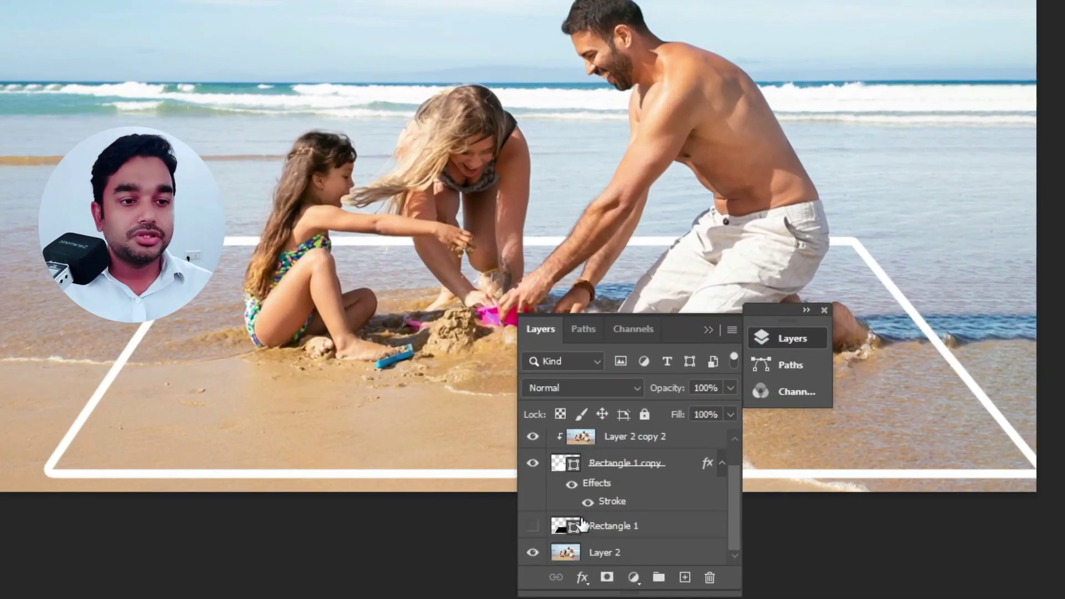
# - Show Rectangle 1 and put the Rectangle 1 copy frame into Free Transform (Ctrl+T)
pyautogui.click(595, 530)
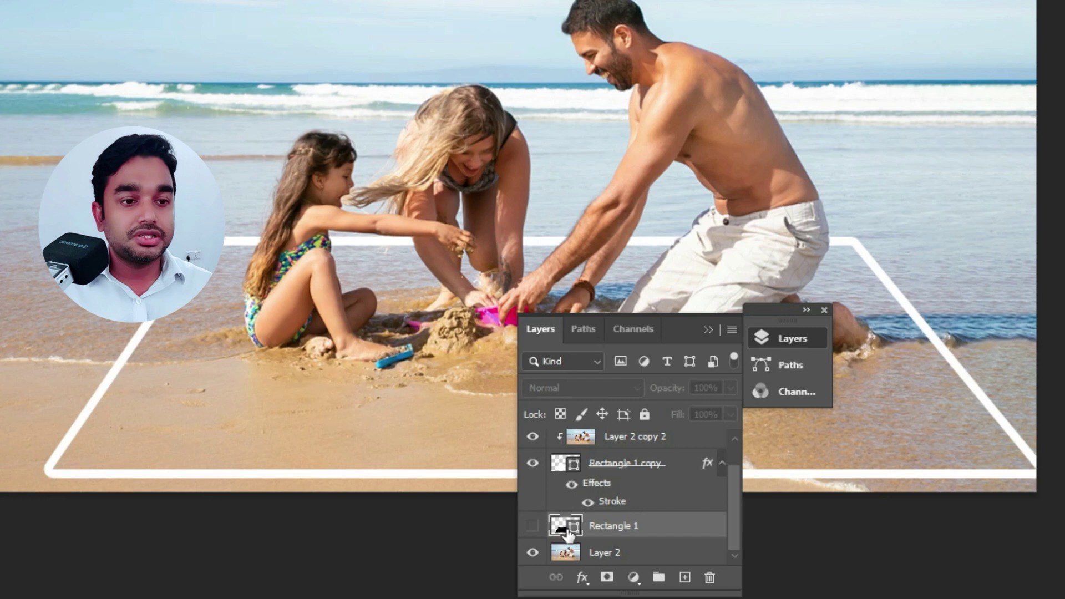
pyautogui.click(533, 526)
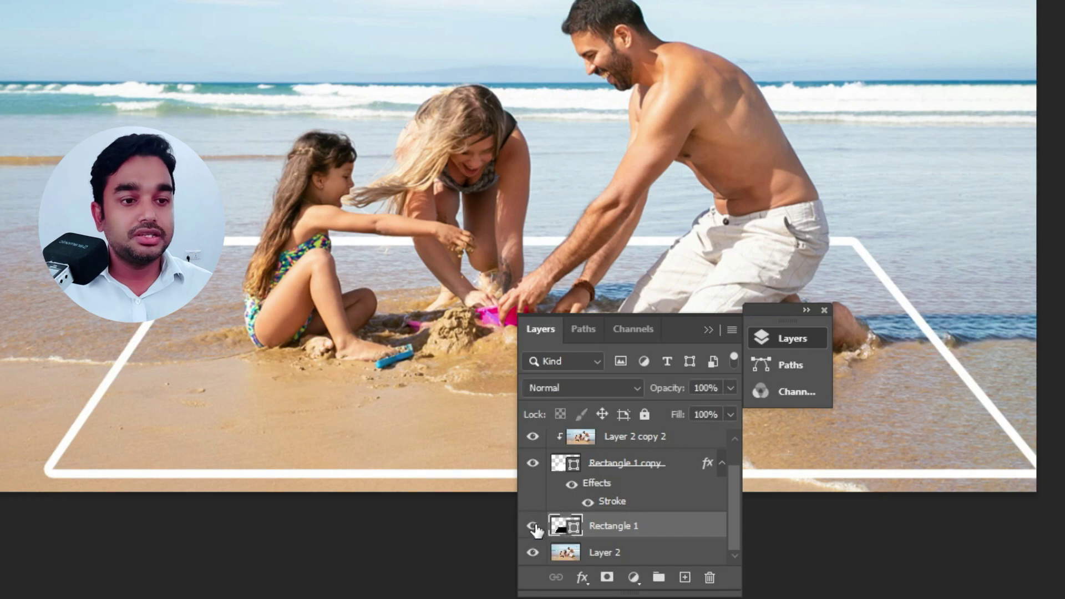
pyautogui.click(562, 467)
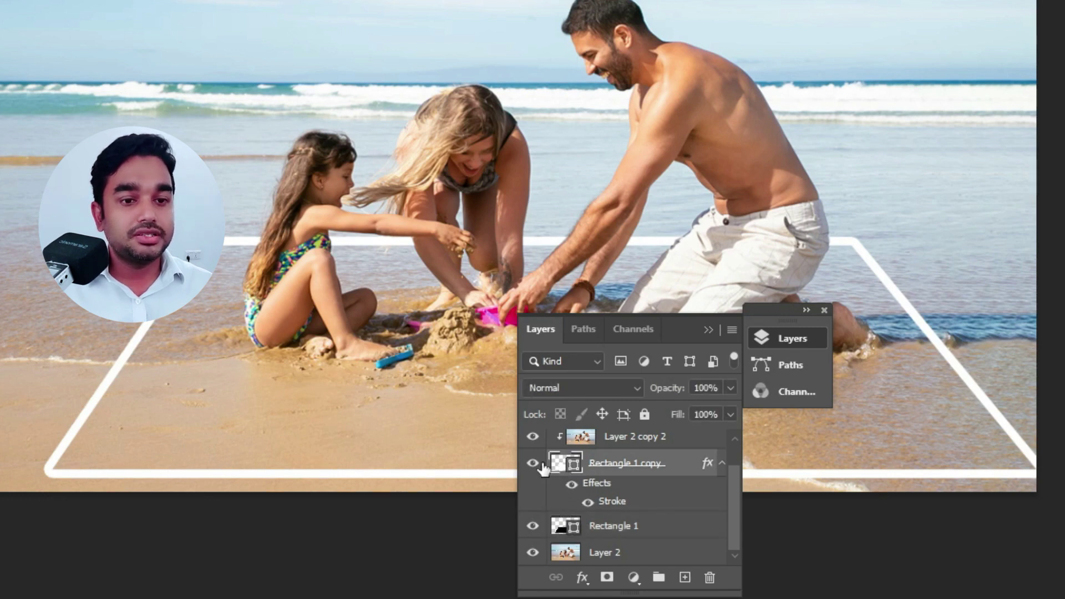
pyautogui.hotkey('ctrl', 't')
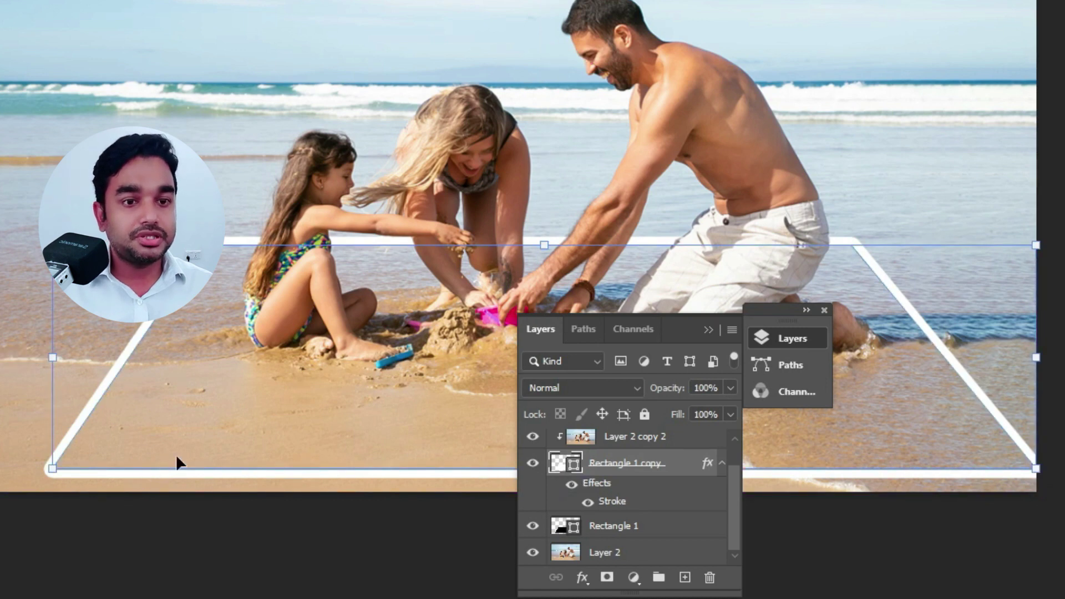
pyautogui.click(787, 337)
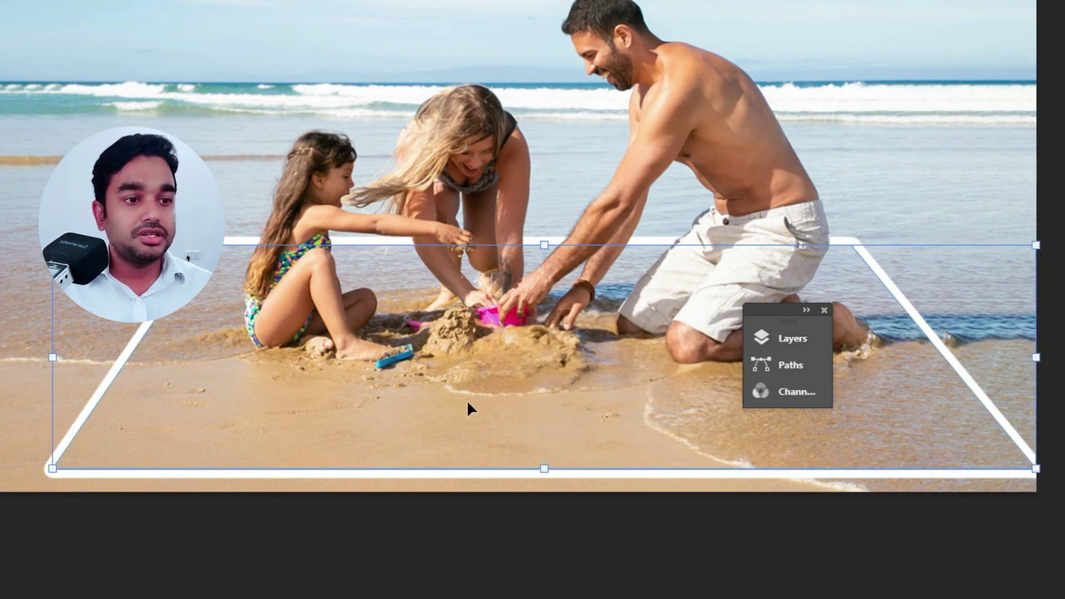
# - Warp the frame by lifting its bottom-left and bottom-right corners to bow the edges, then commit
pyautogui.rightClick(237, 412)
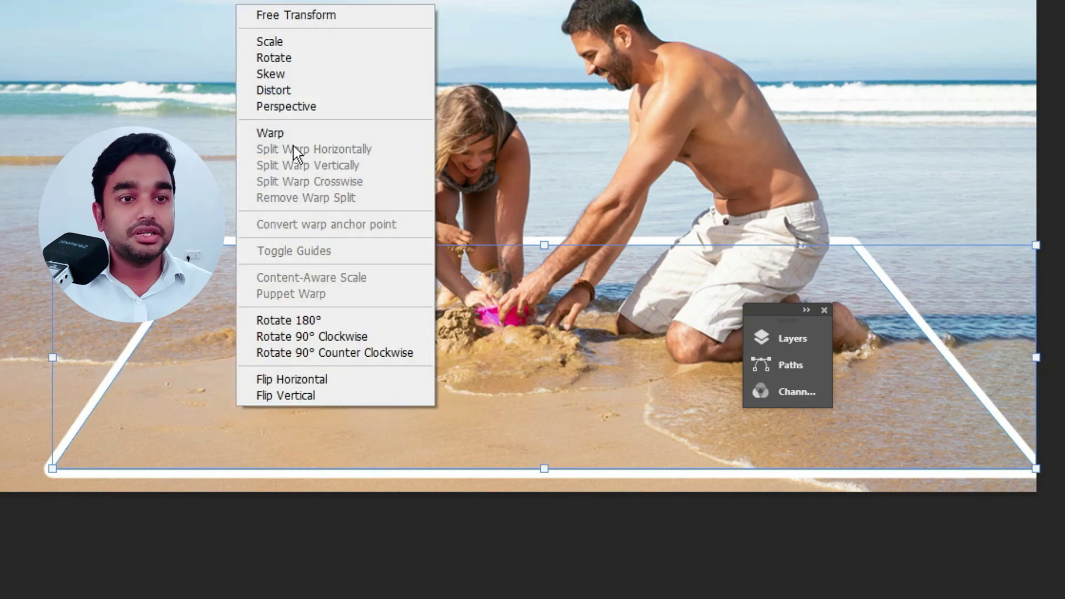
pyautogui.click(278, 133)
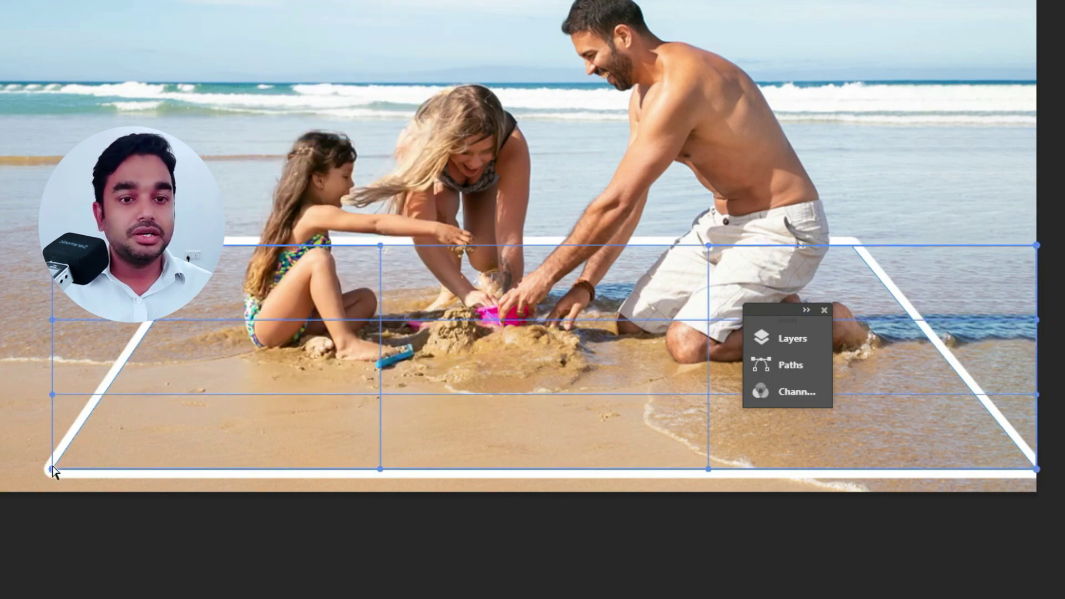
pyautogui.moveTo(50, 472); pyautogui.dragTo(53, 432)
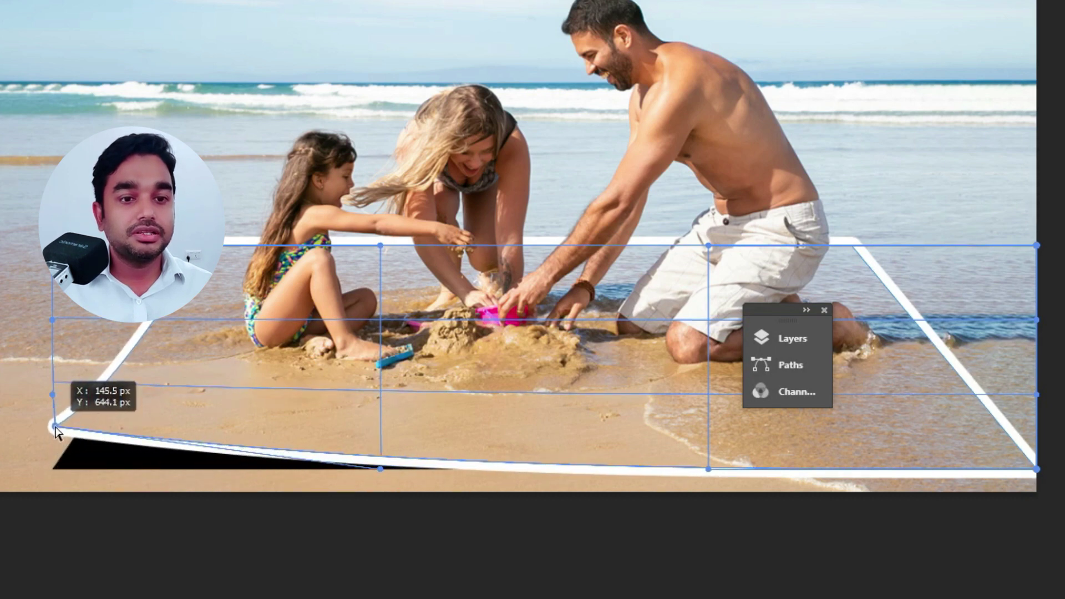
pyautogui.moveTo(54, 432); pyautogui.dragTo(53, 430)
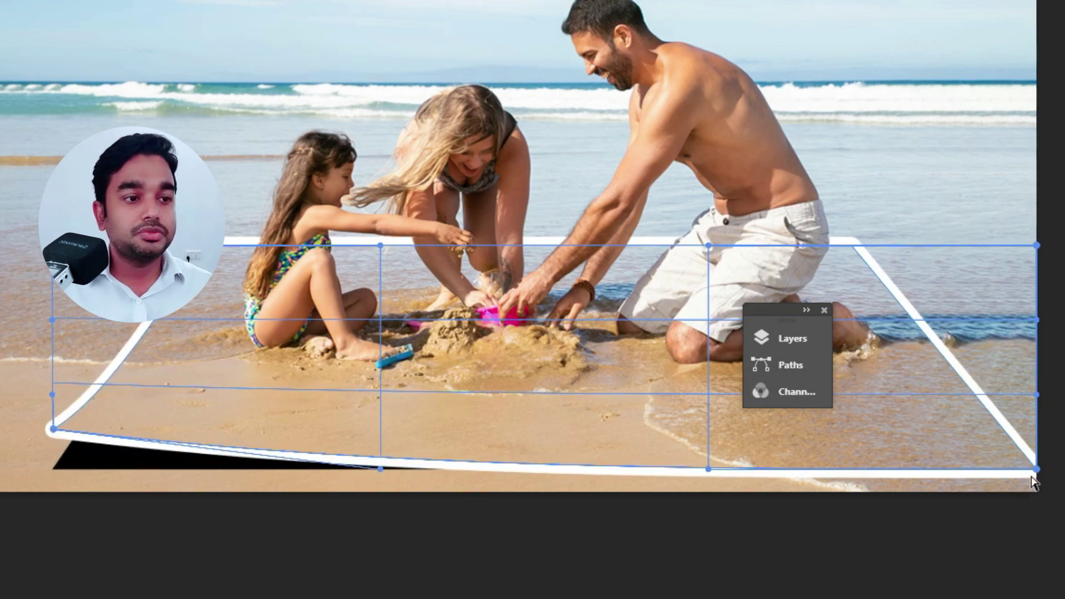
pyautogui.moveTo(1036, 472); pyautogui.dragTo(1033, 435)
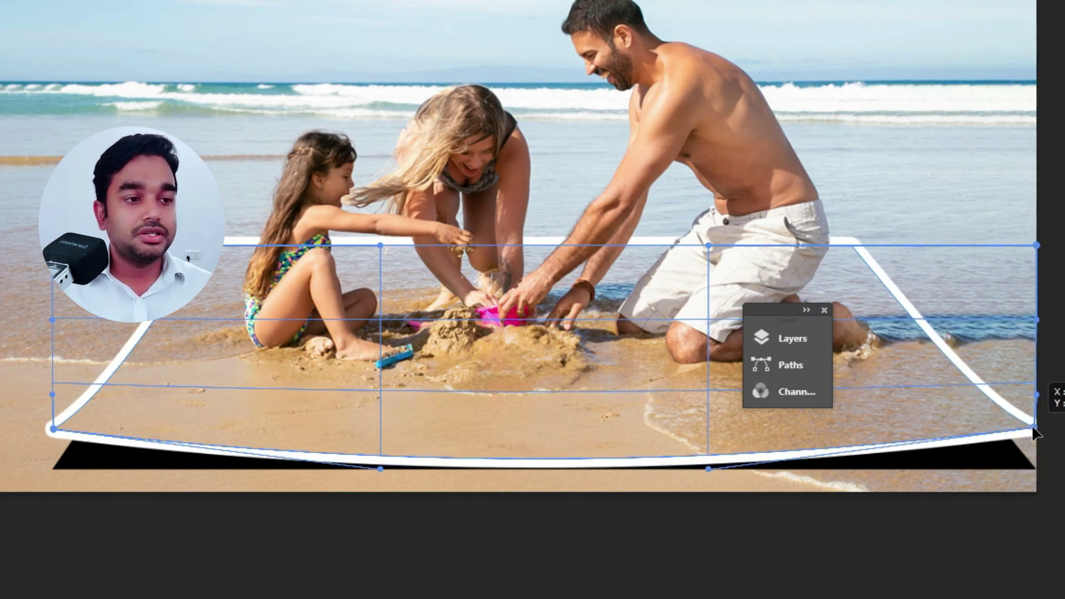
pyautogui.moveTo(1031, 429); pyautogui.dragTo(1031, 427)
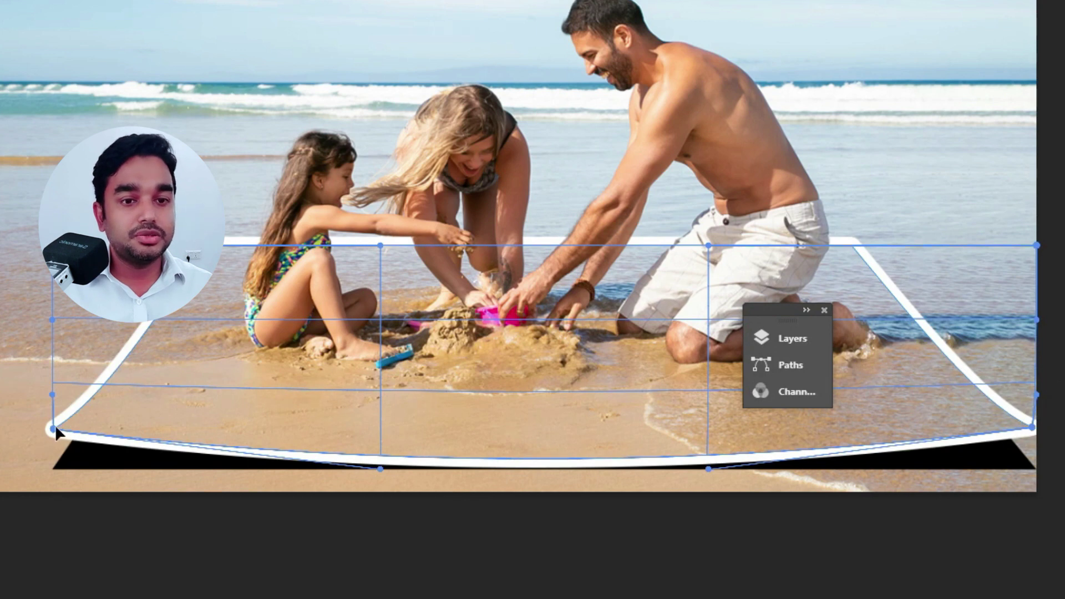
pyautogui.moveTo(55, 429); pyautogui.dragTo(51, 422)
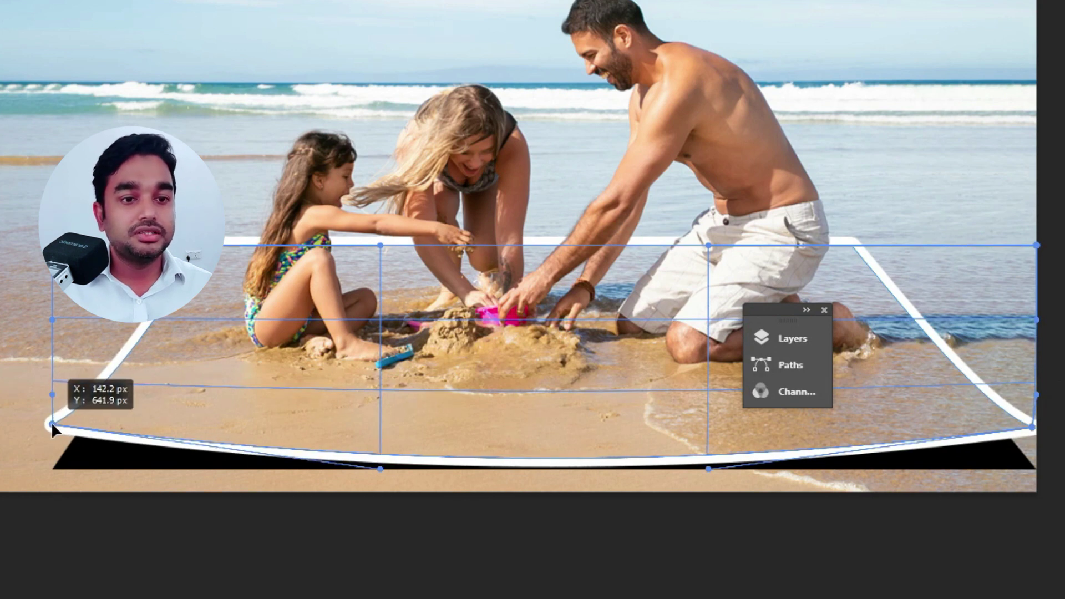
pyautogui.moveTo(52, 422); pyautogui.dragTo(52, 423)
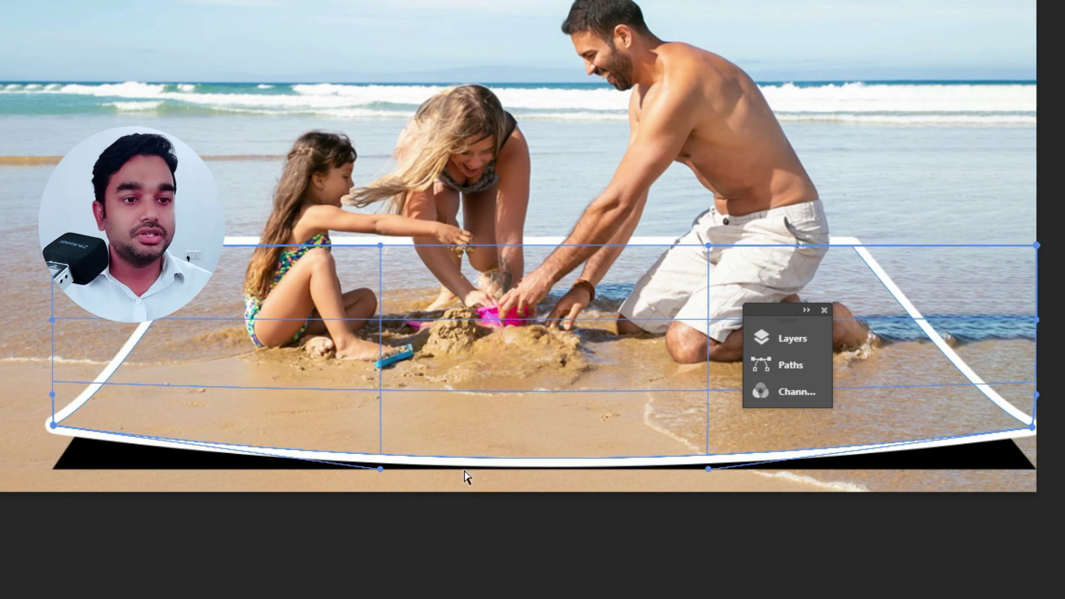
pyautogui.press('Return')
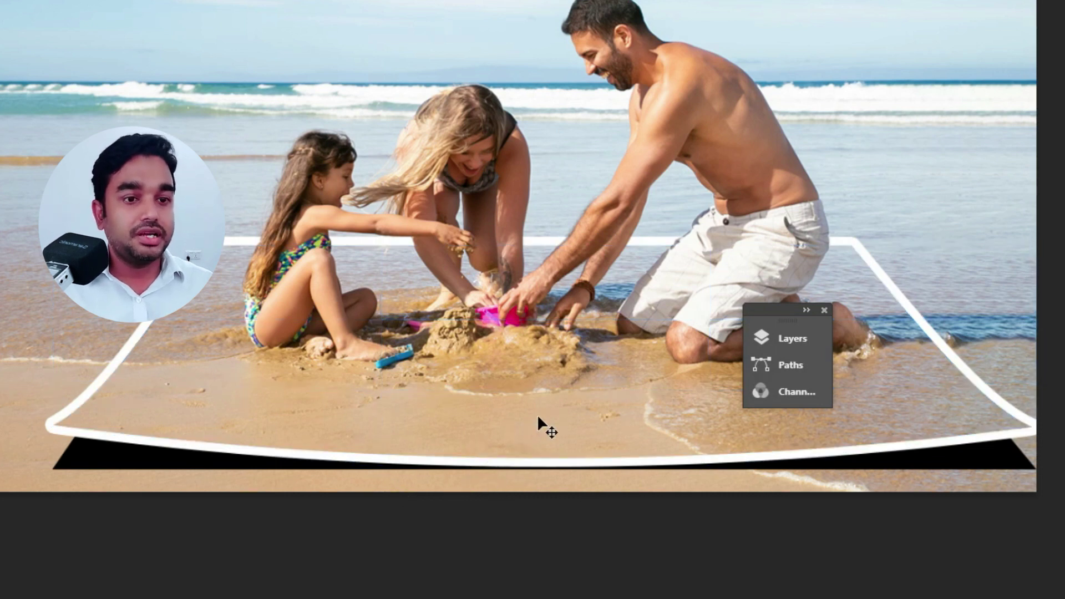
# - Convert the black Rectangle 1 layer into a smart object
pyautogui.click(782, 340)
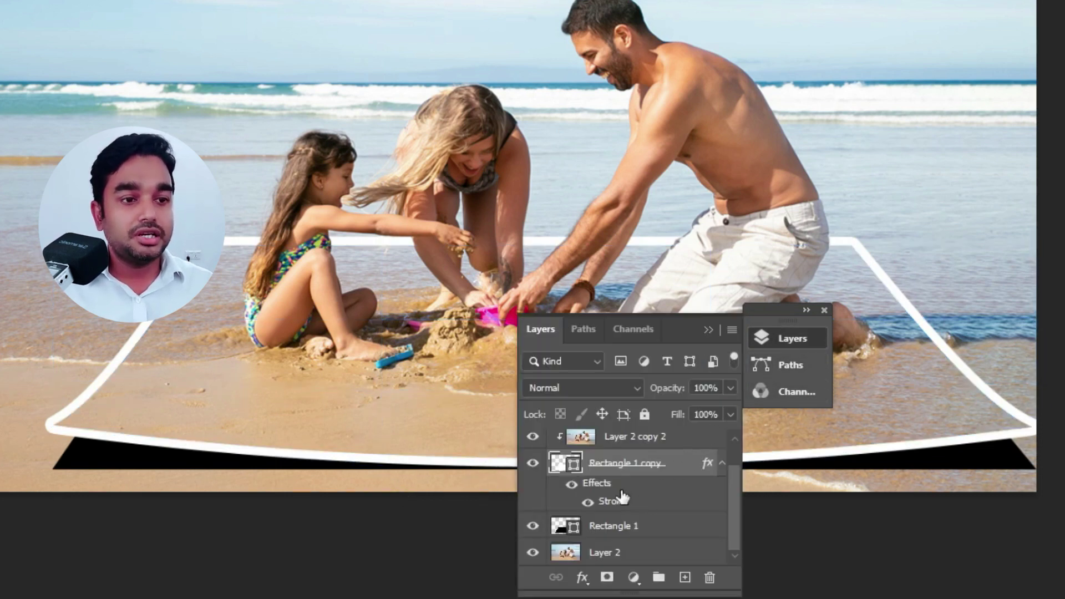
pyautogui.click(604, 535)
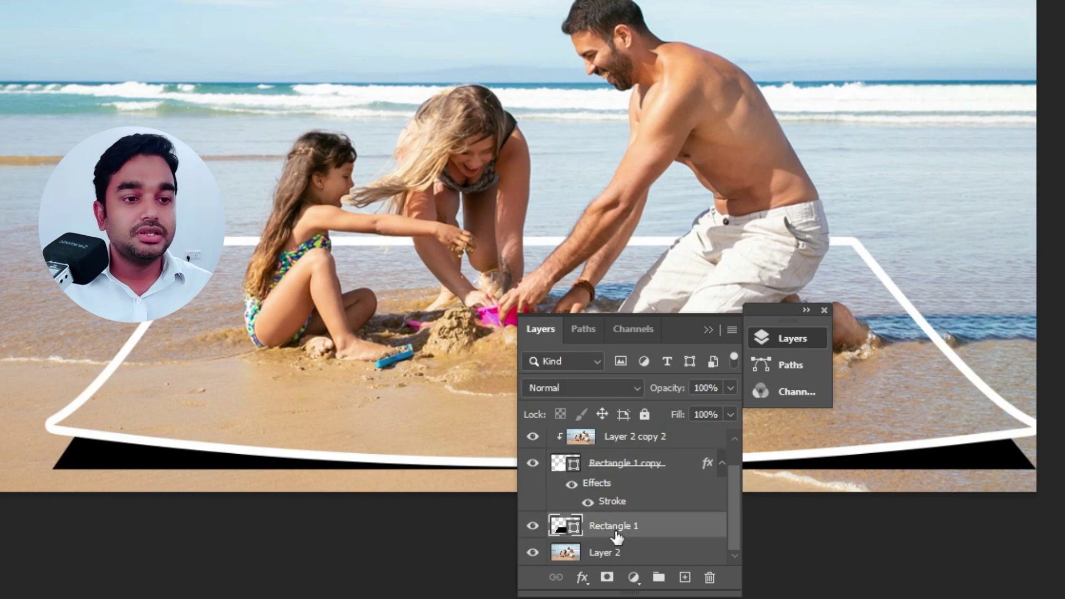
pyautogui.rightClick(667, 533)
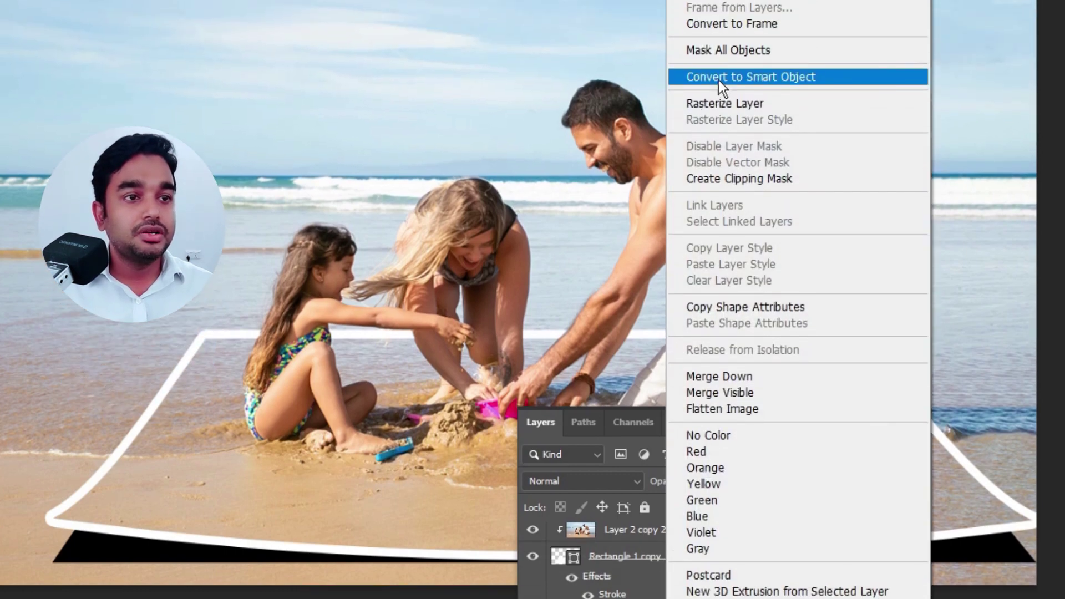
pyautogui.click(717, 85)
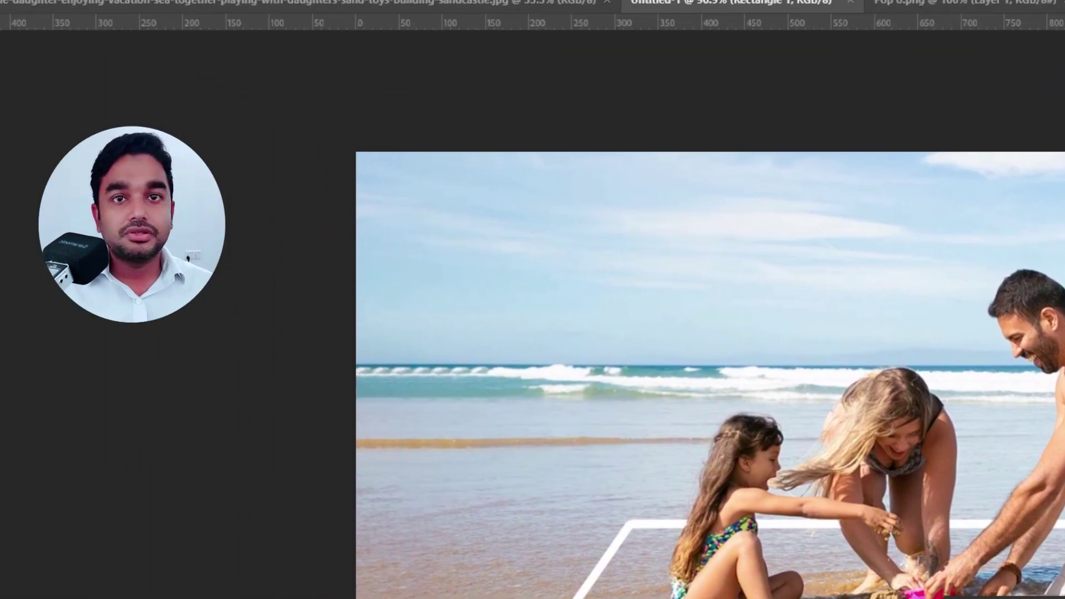
# - Apply a 7.0-pixel Gaussian Blur to the Rectangle 1 shadow smart object
pyautogui.click(280, 12)
pyautogui.moveTo(293, 255)
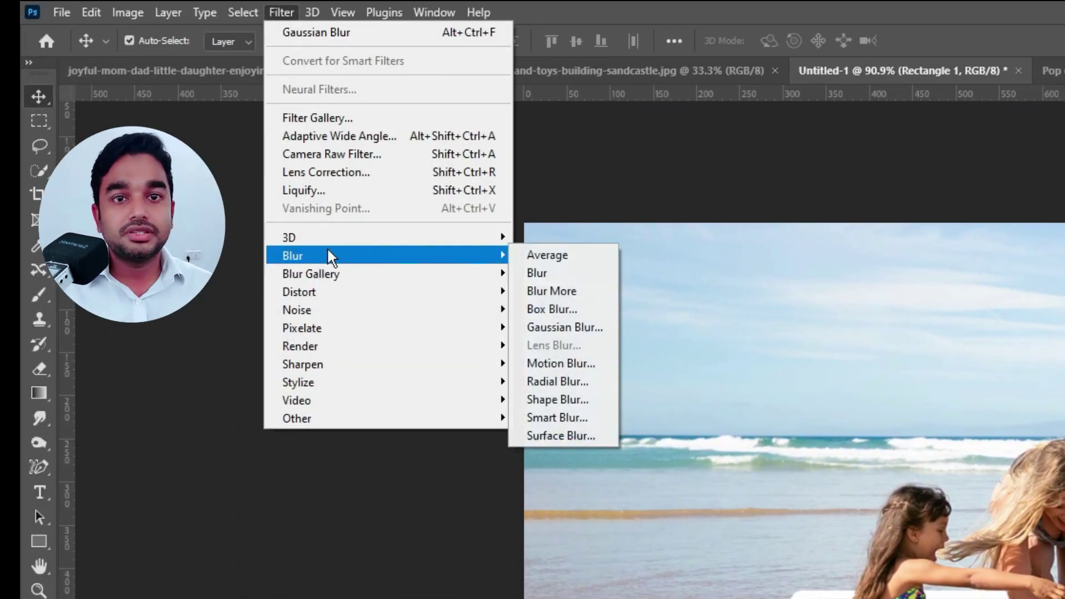
pyautogui.click(558, 328)
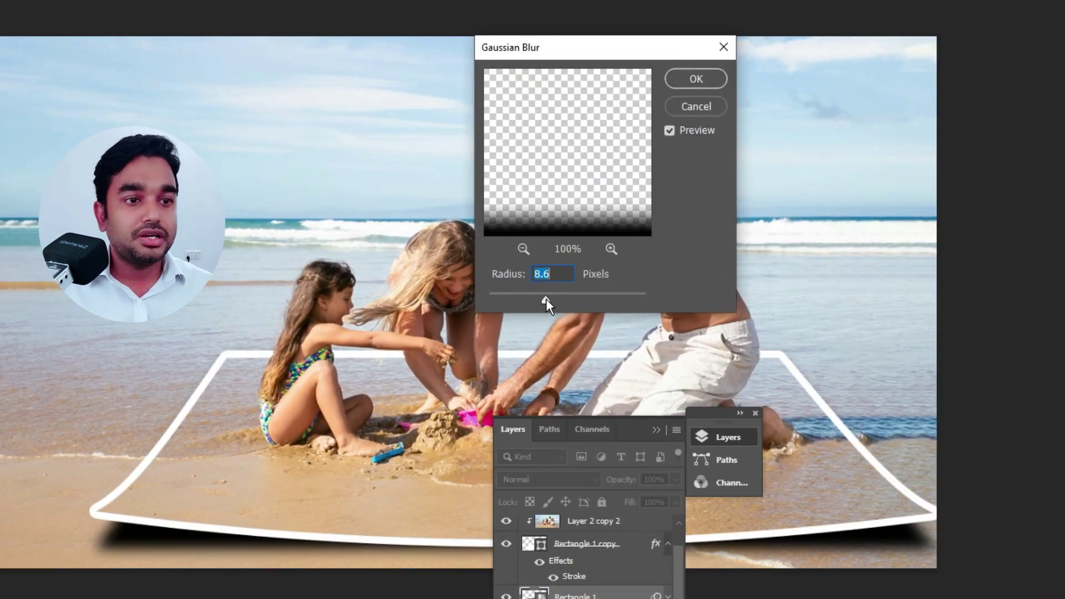
pyautogui.moveTo(543, 299); pyautogui.dragTo(538, 300)
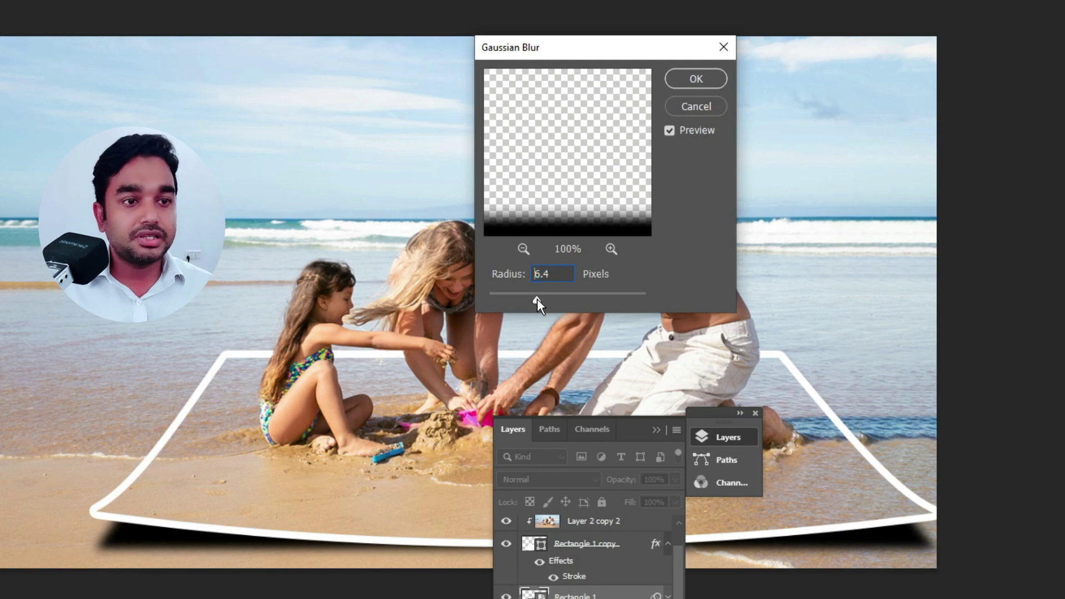
pyautogui.moveTo(538, 298); pyautogui.dragTo(540, 299)
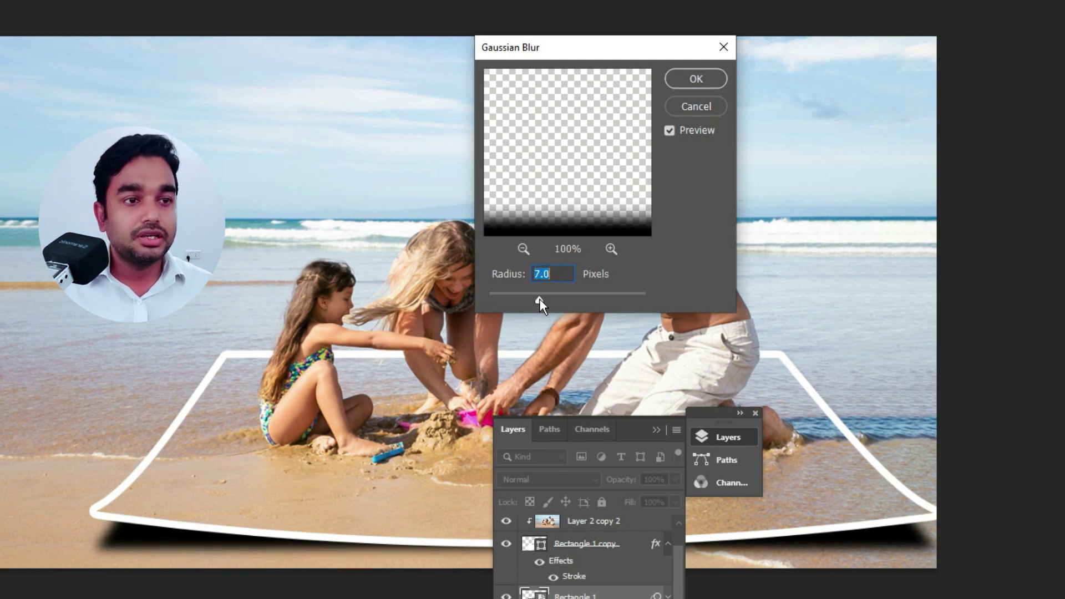
pyautogui.click(700, 79)
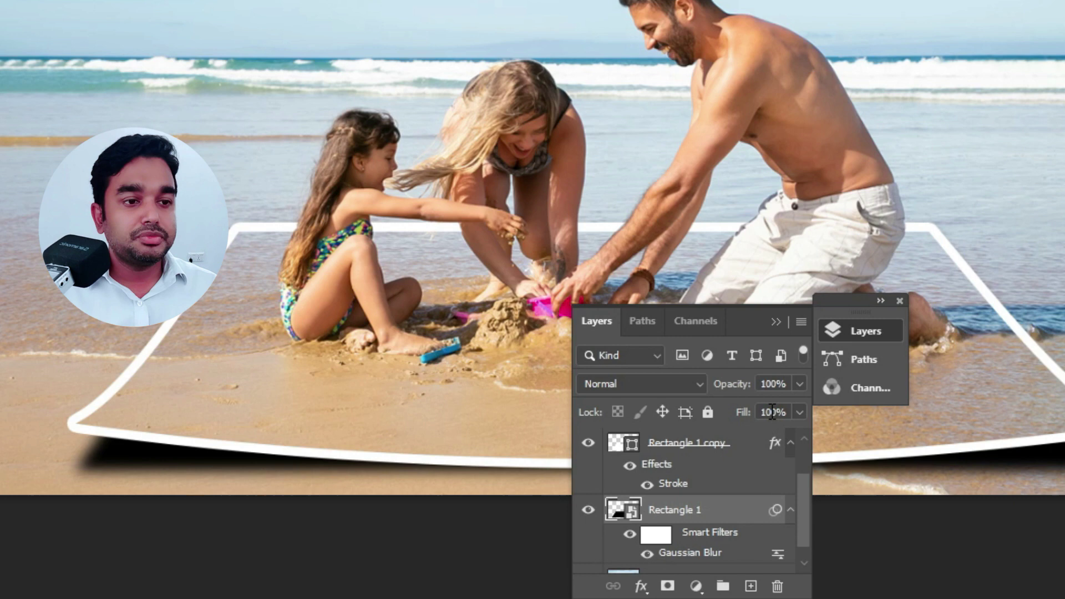
# - Lower Rectangle 1's fill to 64% and make Layer 2 copy the active layer
pyautogui.click(772, 412)
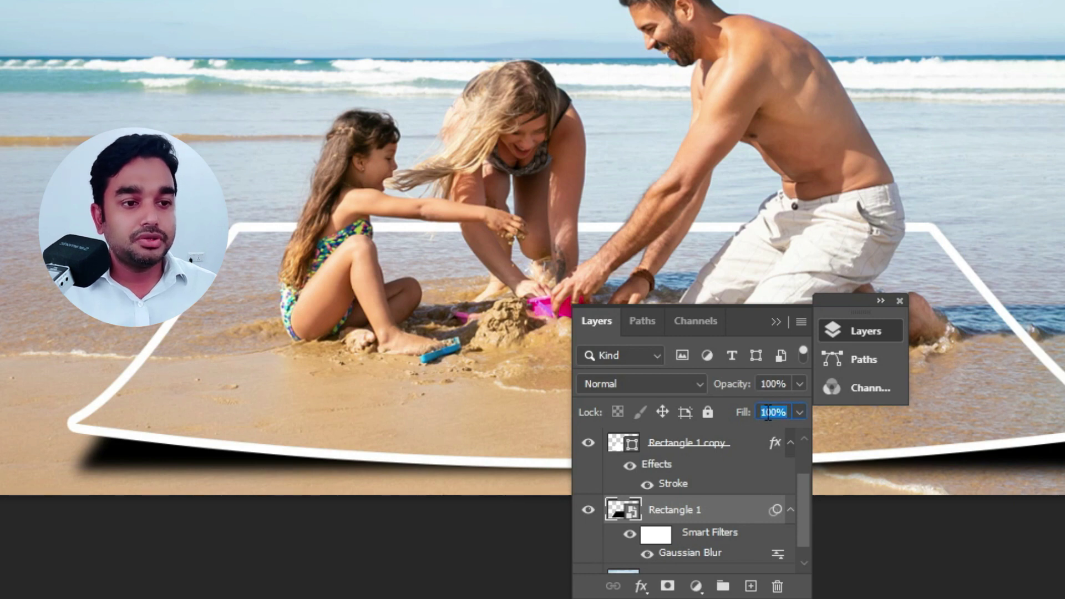
pyautogui.write('64')
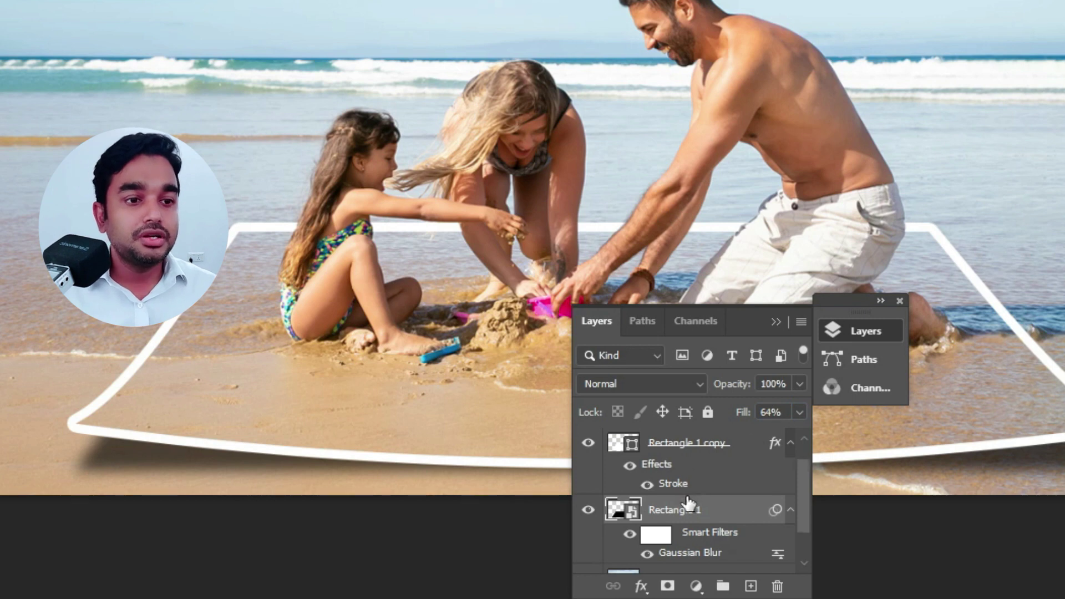
pyautogui.scroll(2, 690, 506)
pyautogui.click(624, 448)
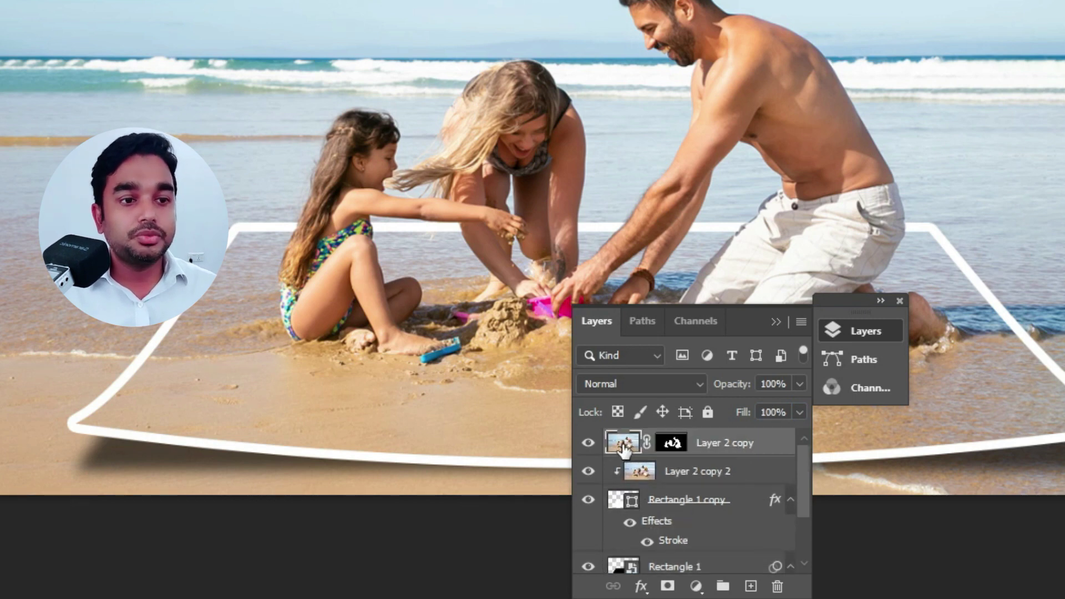
pyautogui.click(696, 588)
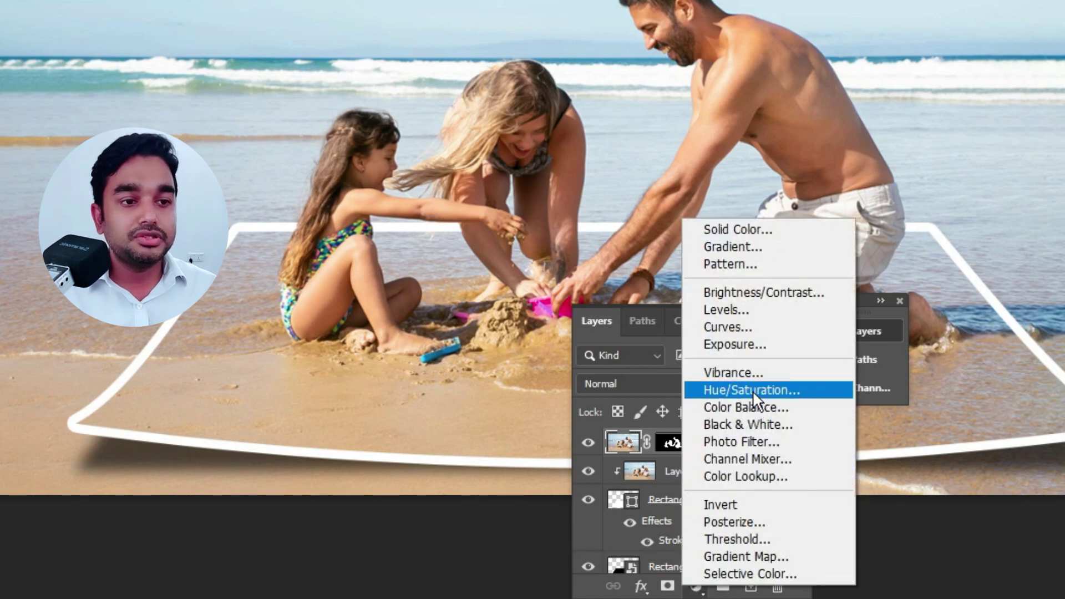
# - Add a Hue/Saturation adjustment layer with Saturation raised to +15
pyautogui.click(753, 391)
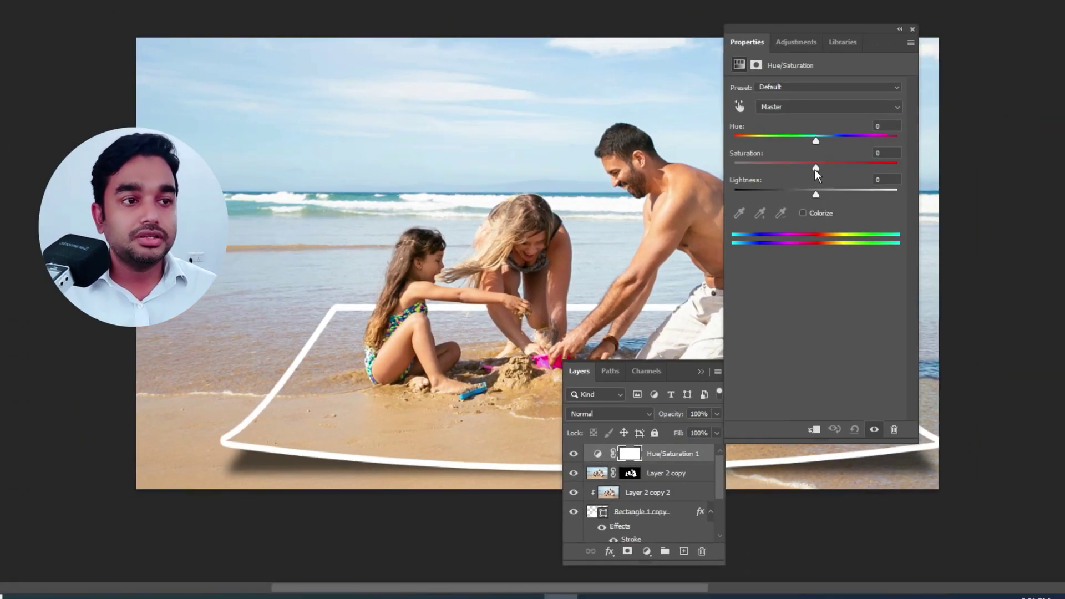
pyautogui.moveTo(815, 168); pyautogui.dragTo(826, 168)
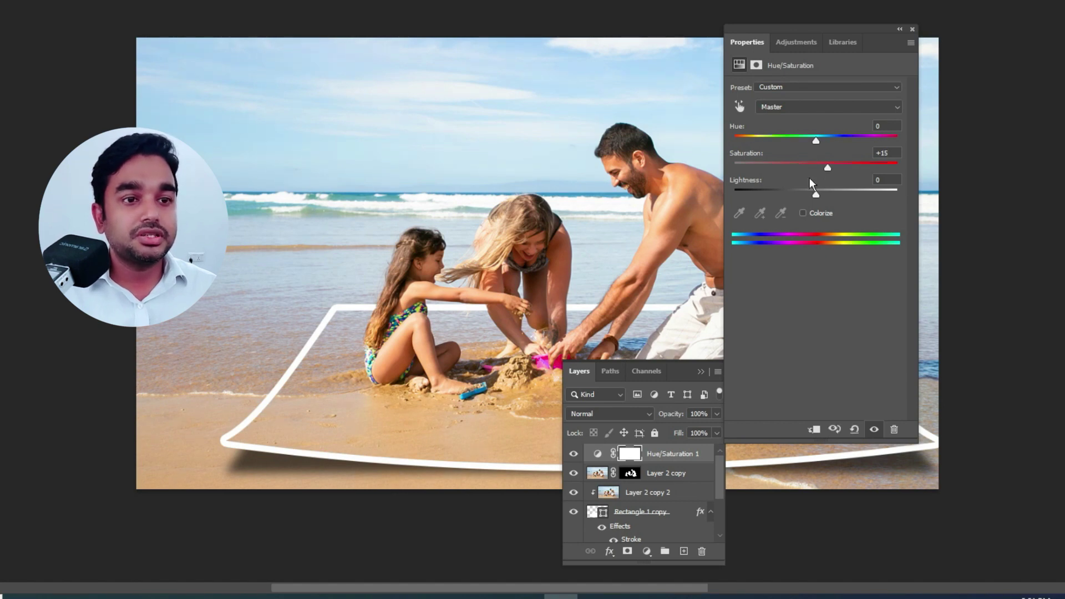
# - Close the Properties and Layers panels and zoom in on the finished composite
pyautogui.click(912, 29)
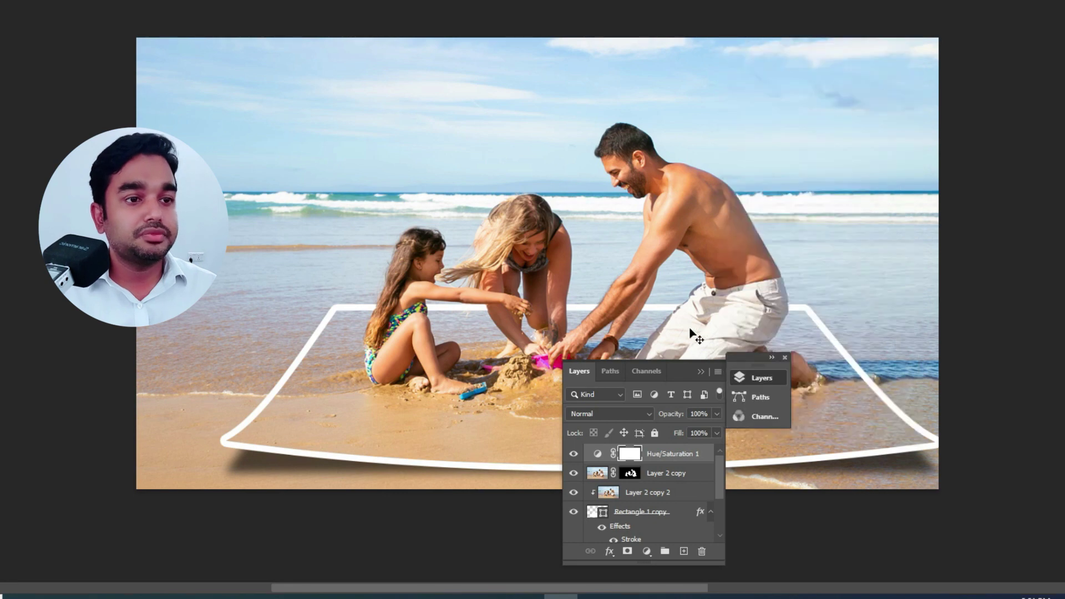
pyautogui.click(784, 358)
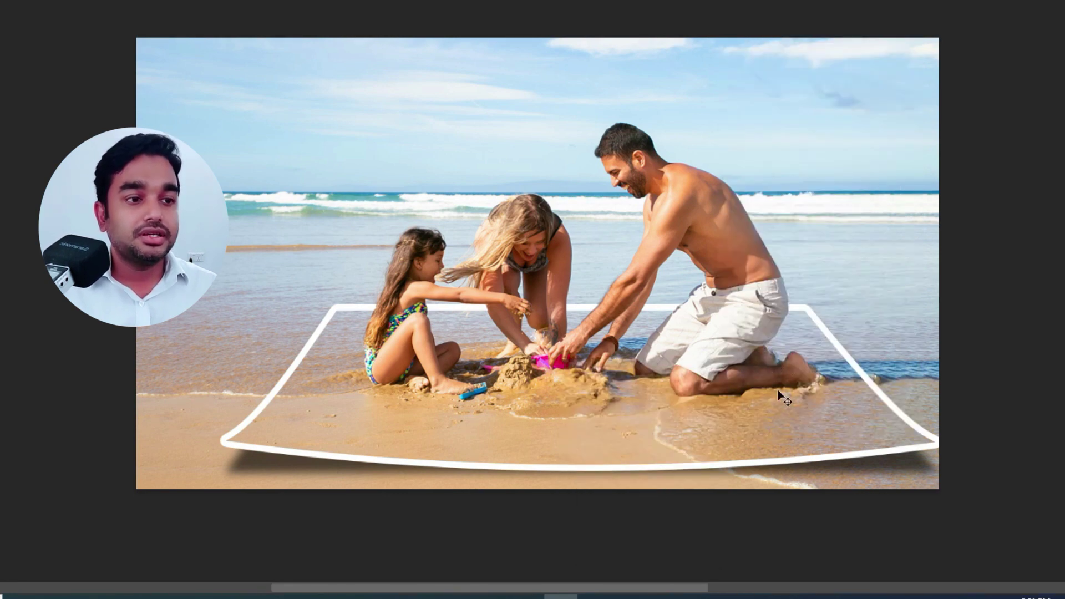
pyautogui.scroll(2, 764, 398)
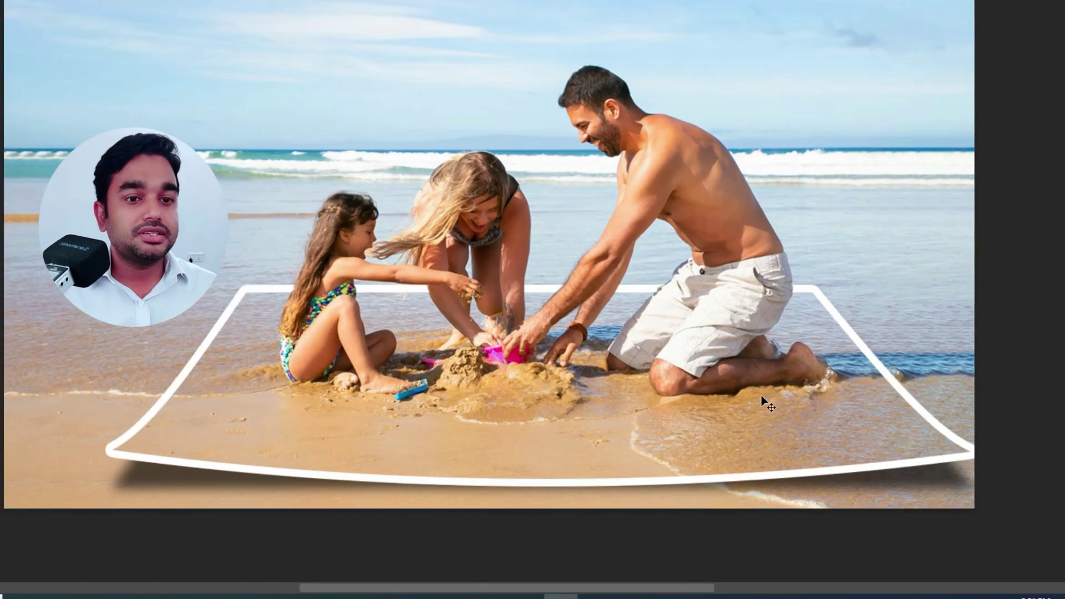